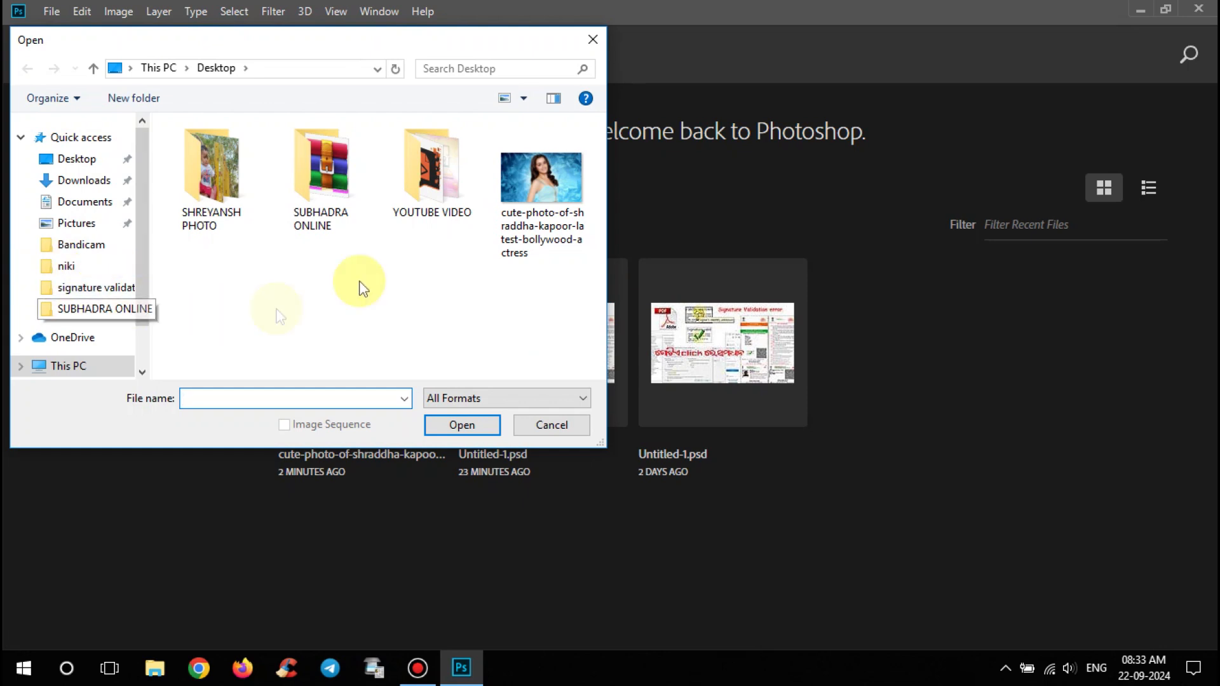
# - Open the photo cute-photo-of-shraddha-kapoor-latest-bollywood-actress from the Desktop
pyautogui.click(547, 181)
pyautogui.click(462, 425)
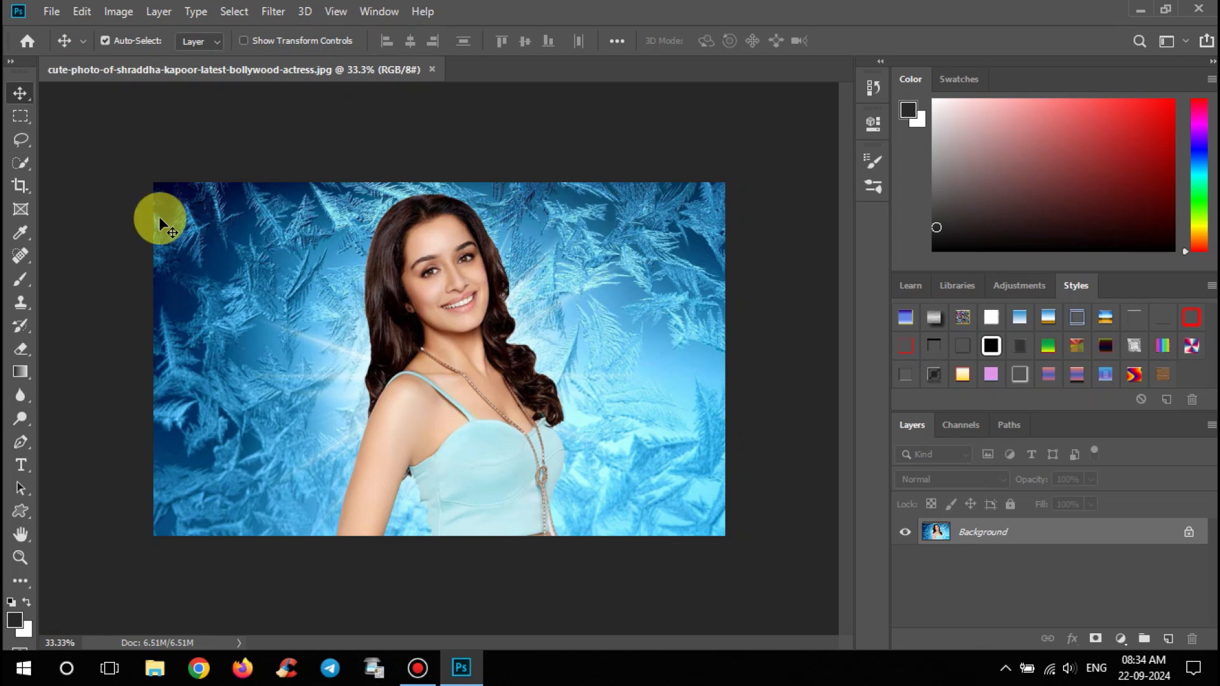
# - Set the Crop tool to W x H x Resolution with 3.5 cm width, 4.5 cm height and 300 px/cm
pyautogui.click(25, 189)
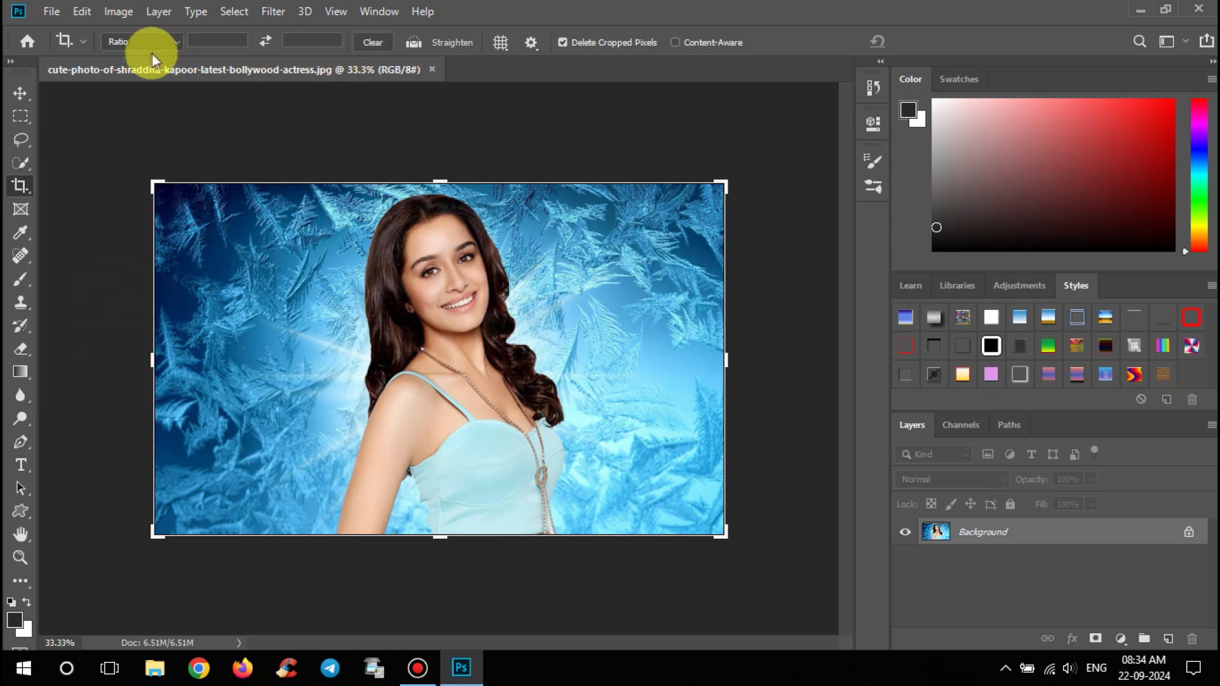
pyautogui.click(171, 40)
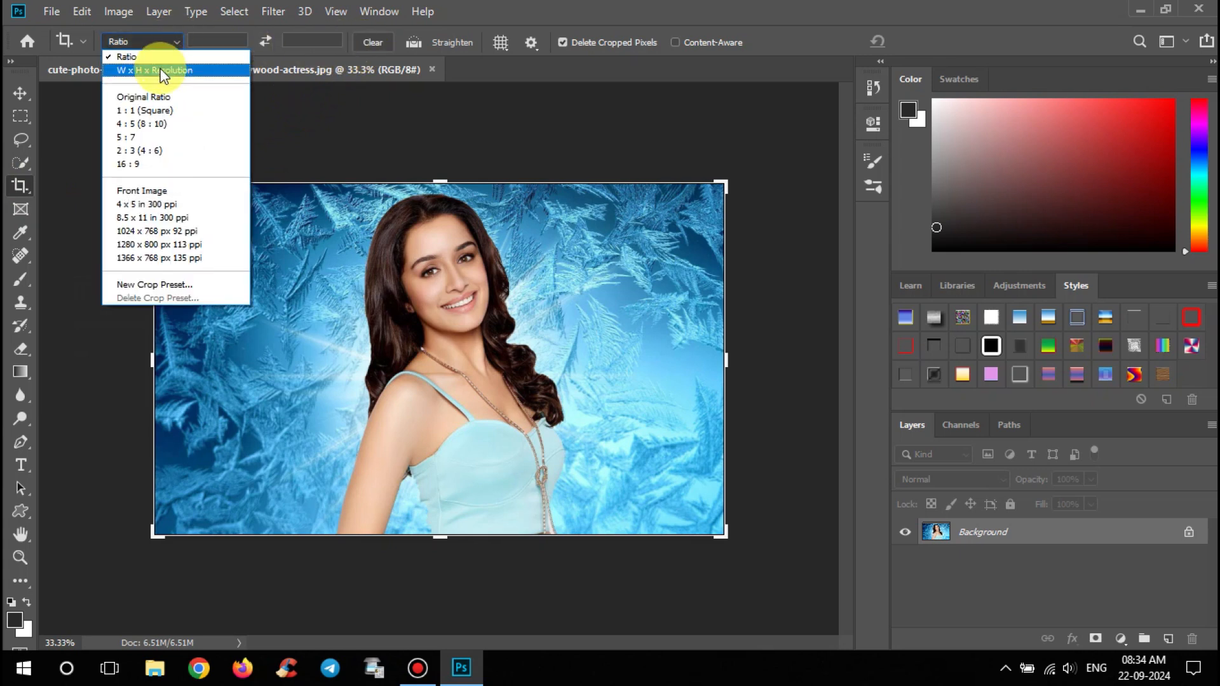
pyautogui.click(158, 68)
pyautogui.click(444, 40)
pyautogui.click(384, 42)
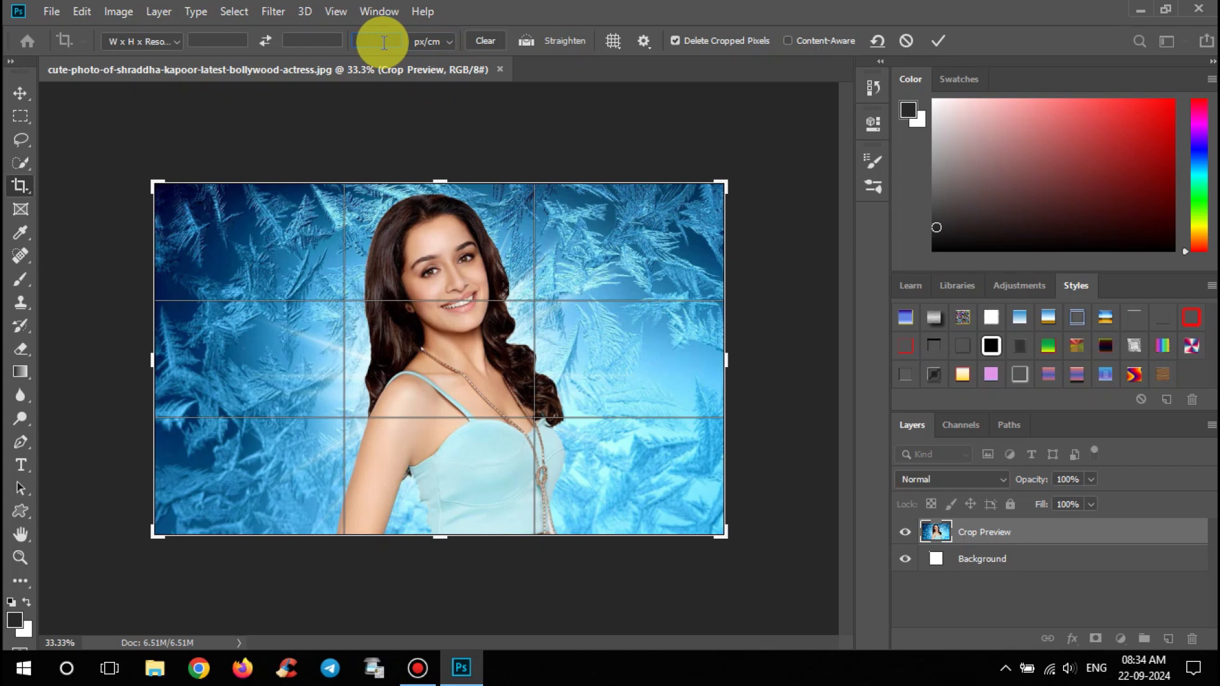
pyautogui.click(309, 42)
pyautogui.write('4.5')
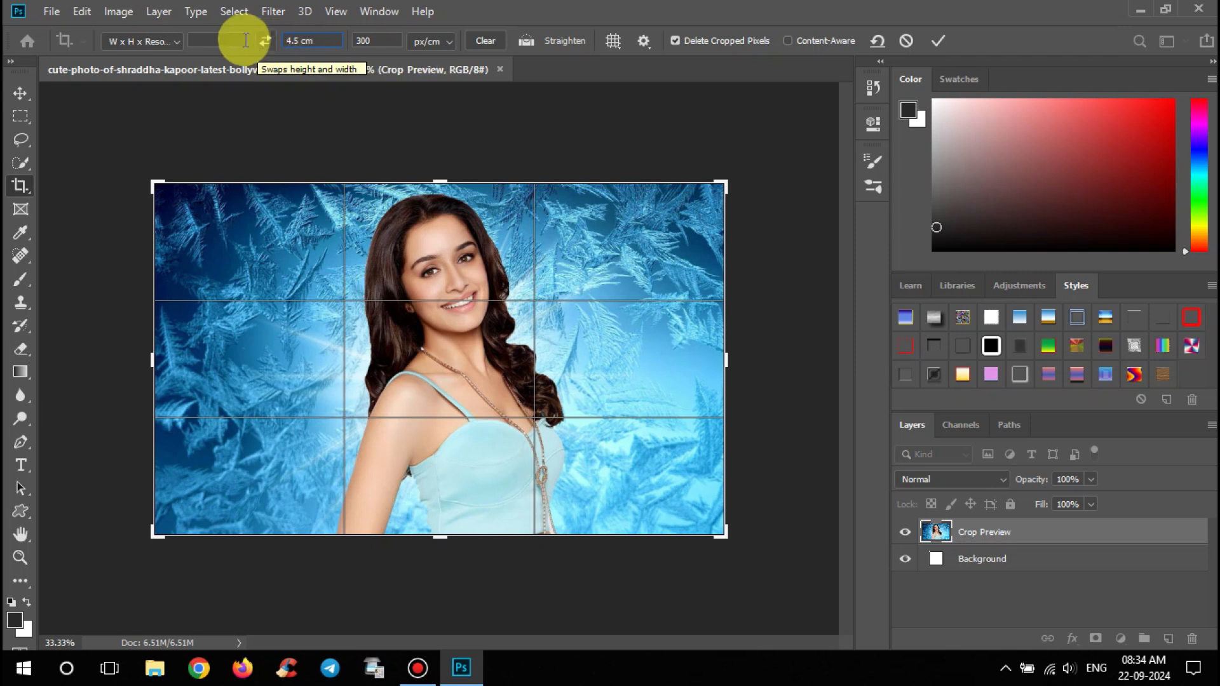
pyautogui.click(240, 40)
pyautogui.write('3.')
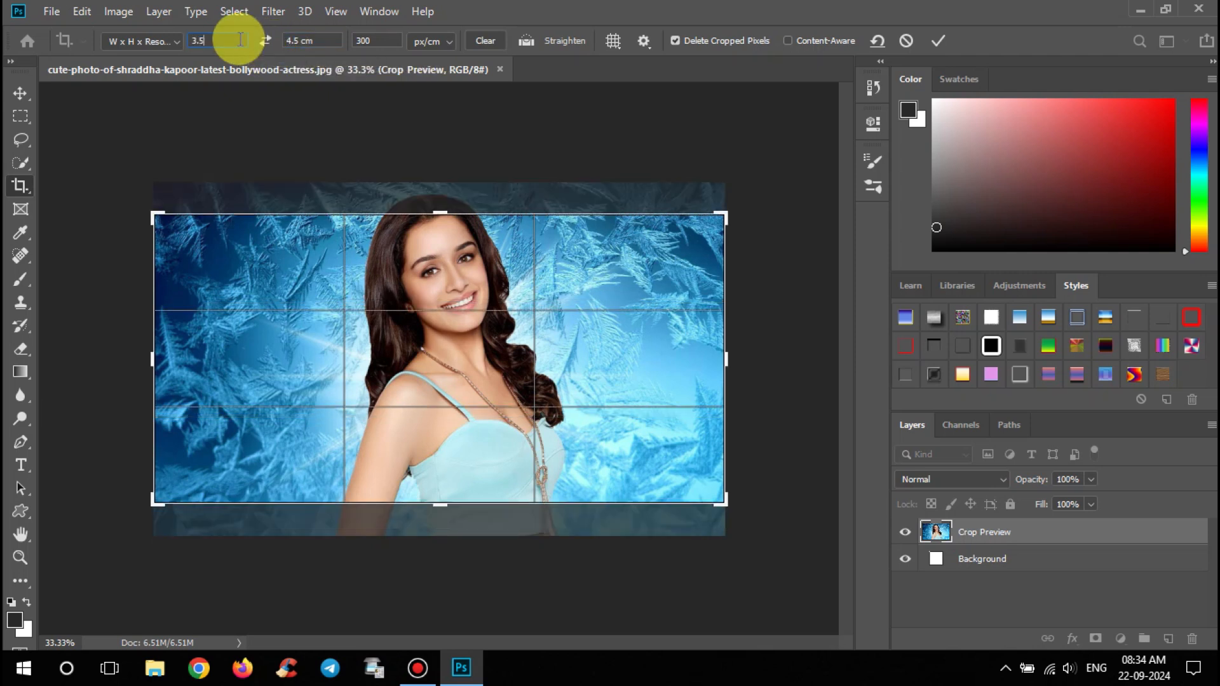
pyautogui.write('5 cm')
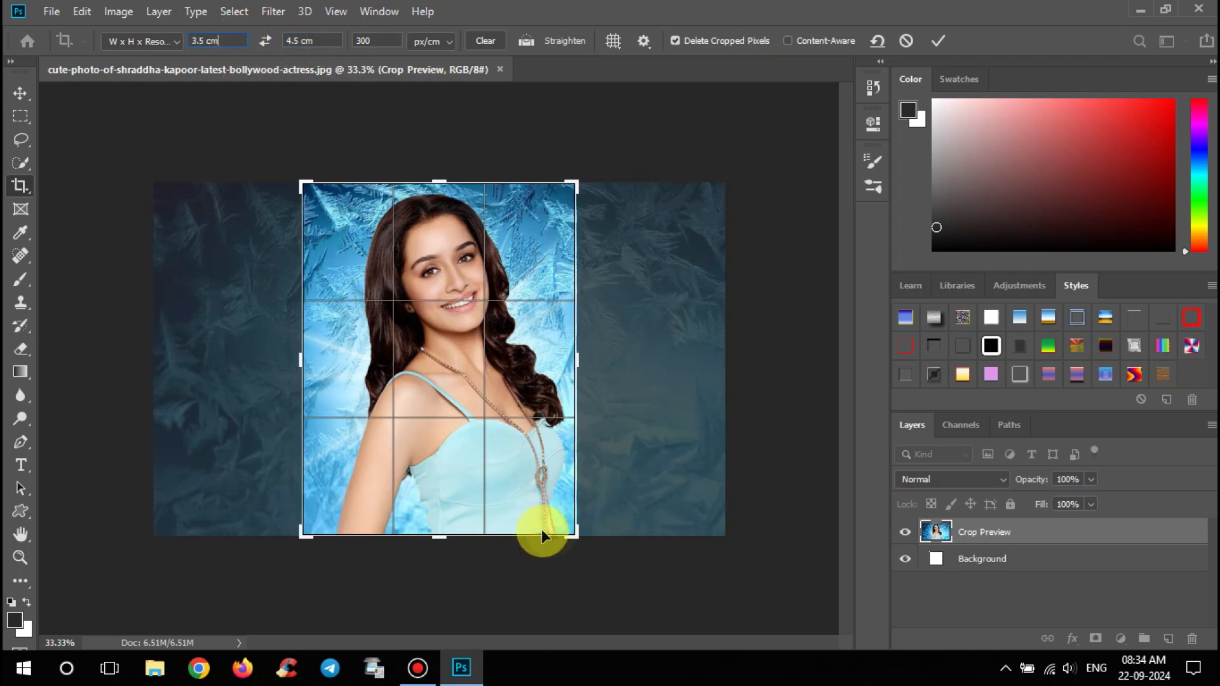
# - Shrink the crop frame around the woman's head and shoulders, position the photo within it, and apply the crop
pyautogui.moveTo(572, 528); pyautogui.dragTo(549, 495)
pyautogui.moveTo(490, 422); pyautogui.dragTo(470, 418)
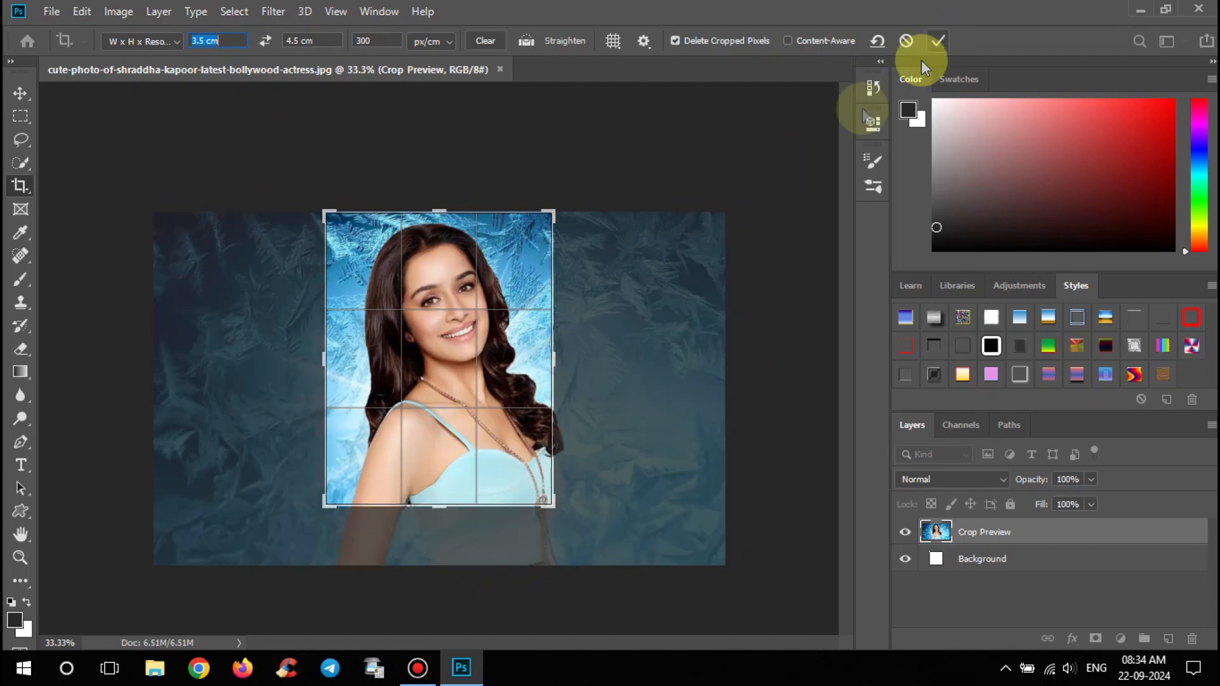
pyautogui.click(938, 40)
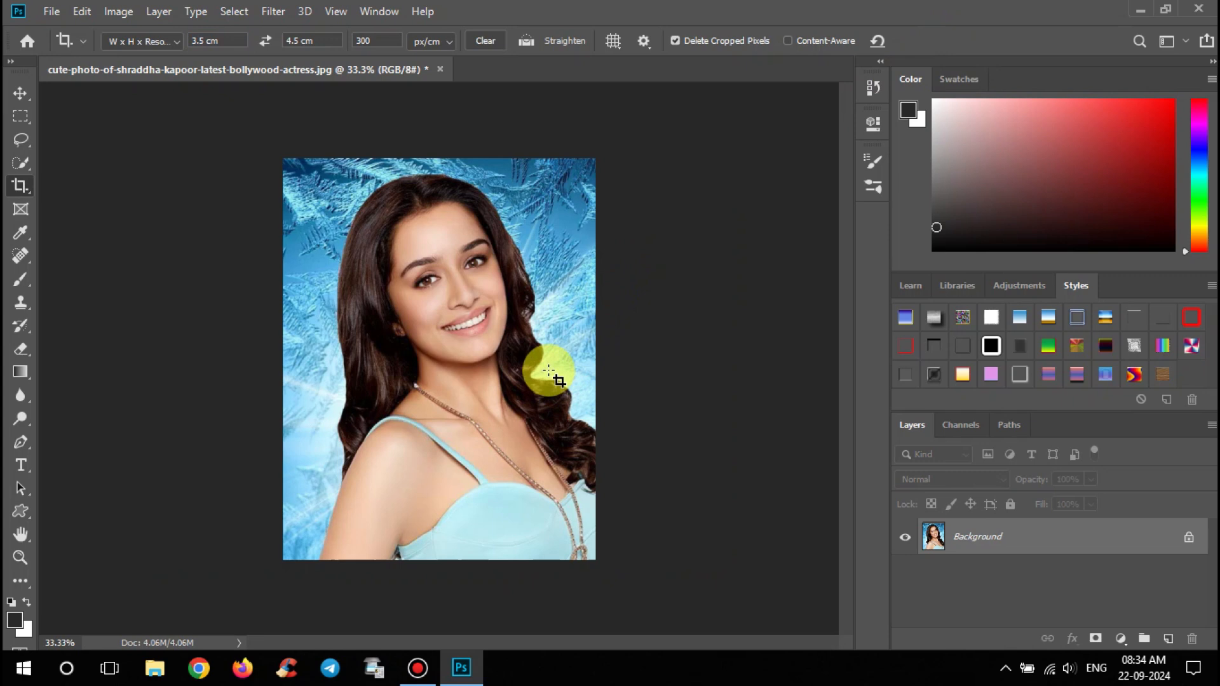
# - Show the Actions panel, collapse it and dock it below the other collapsed panels beside the canvas
pyautogui.click(380, 13)
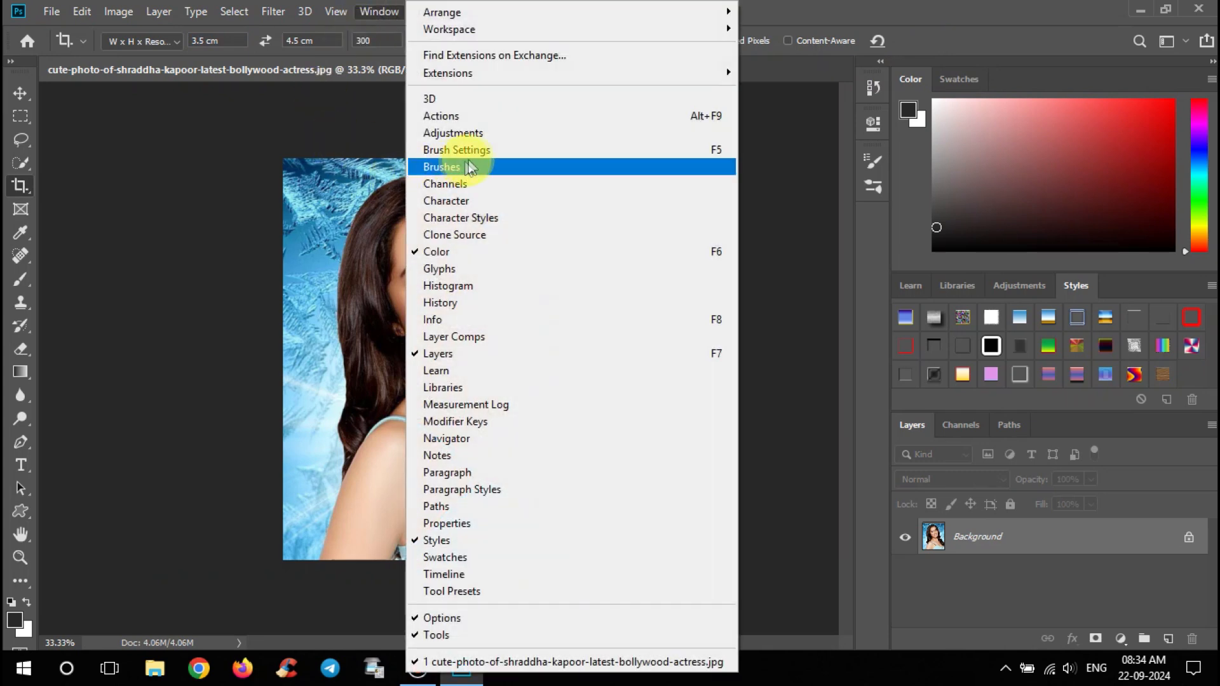
pyautogui.click(473, 117)
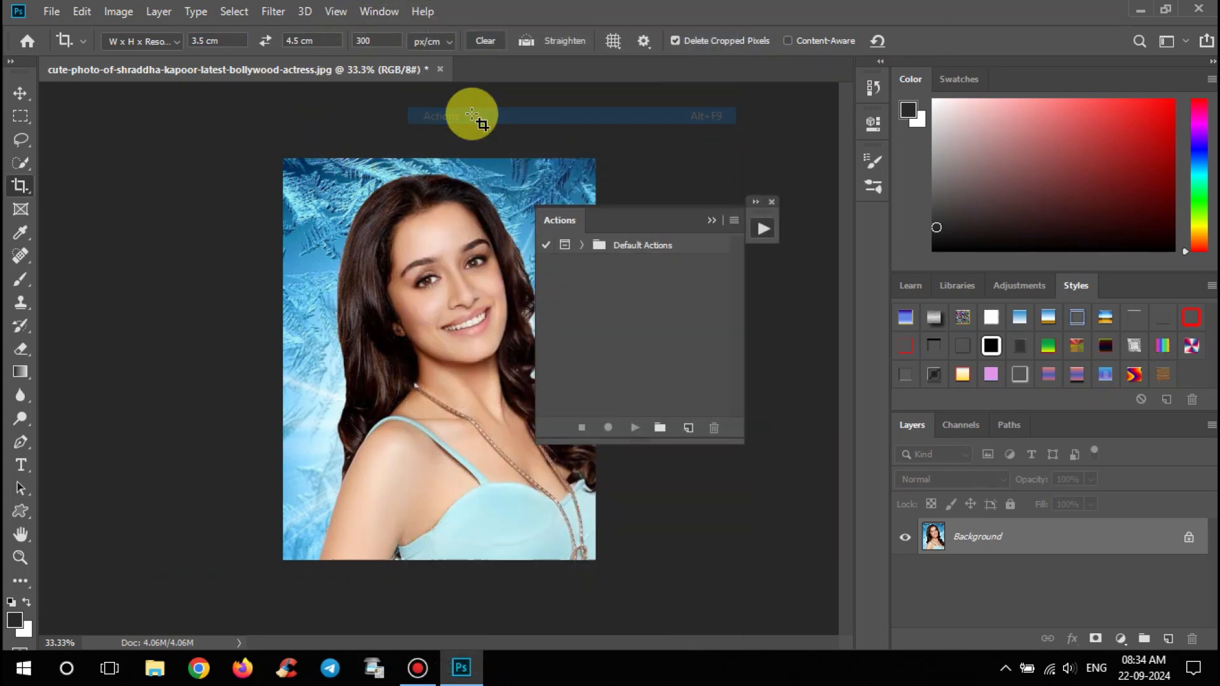
pyautogui.click(712, 221)
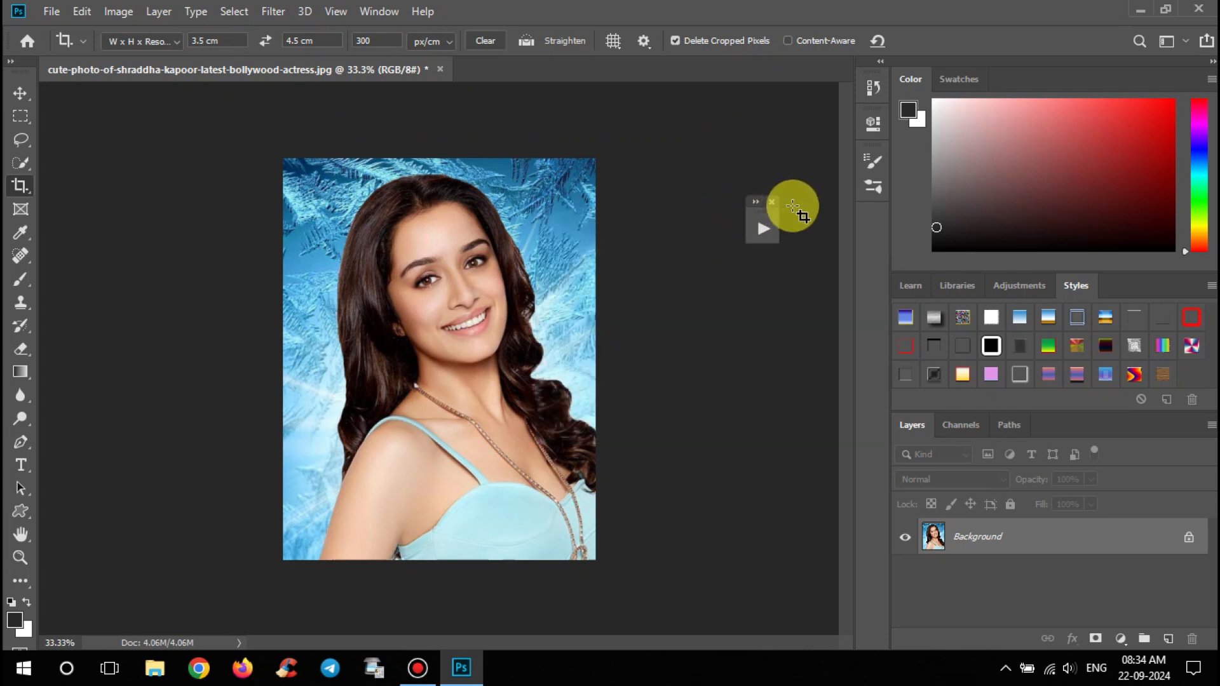
pyautogui.moveTo(747, 203); pyautogui.dragTo(861, 217)
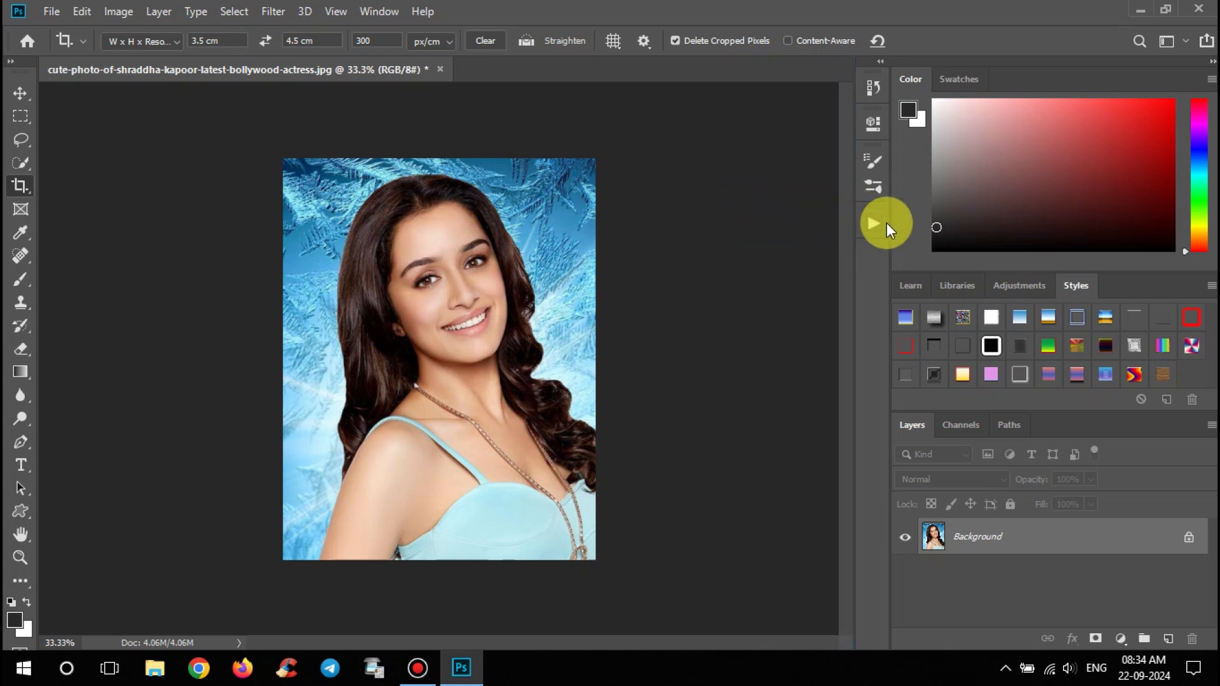
# - Create a new action set named "passport photo print"
pyautogui.click(875, 223)
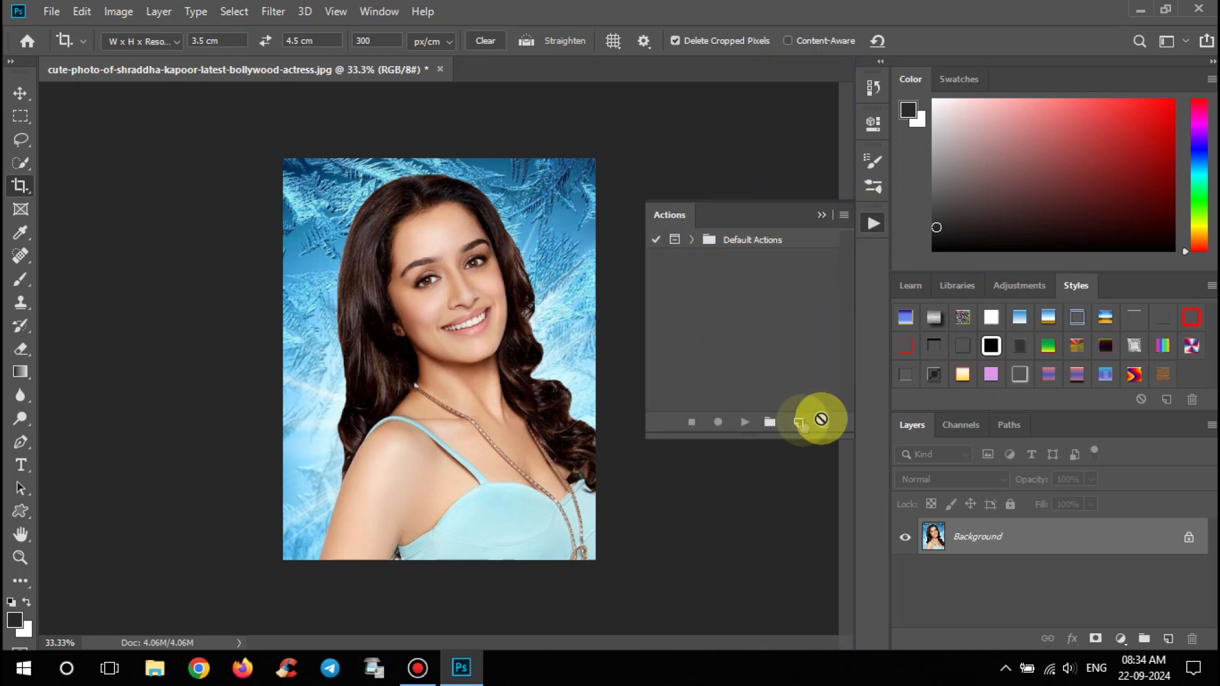
pyautogui.click(771, 424)
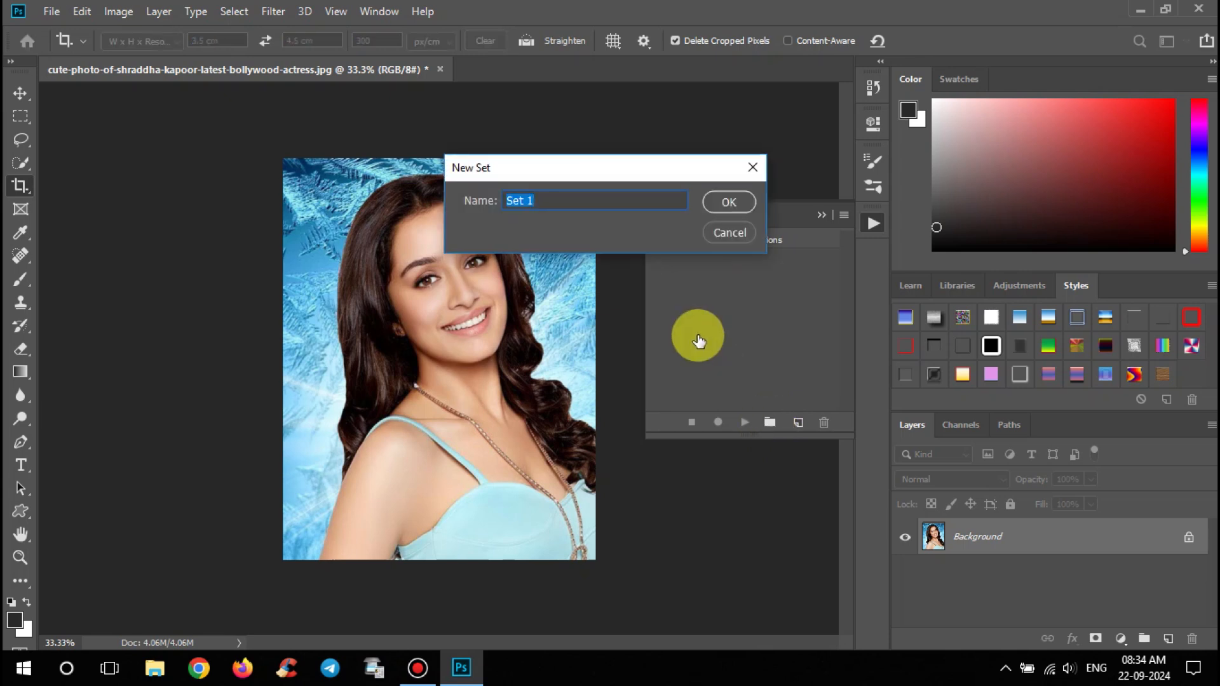
pyautogui.write('passp')
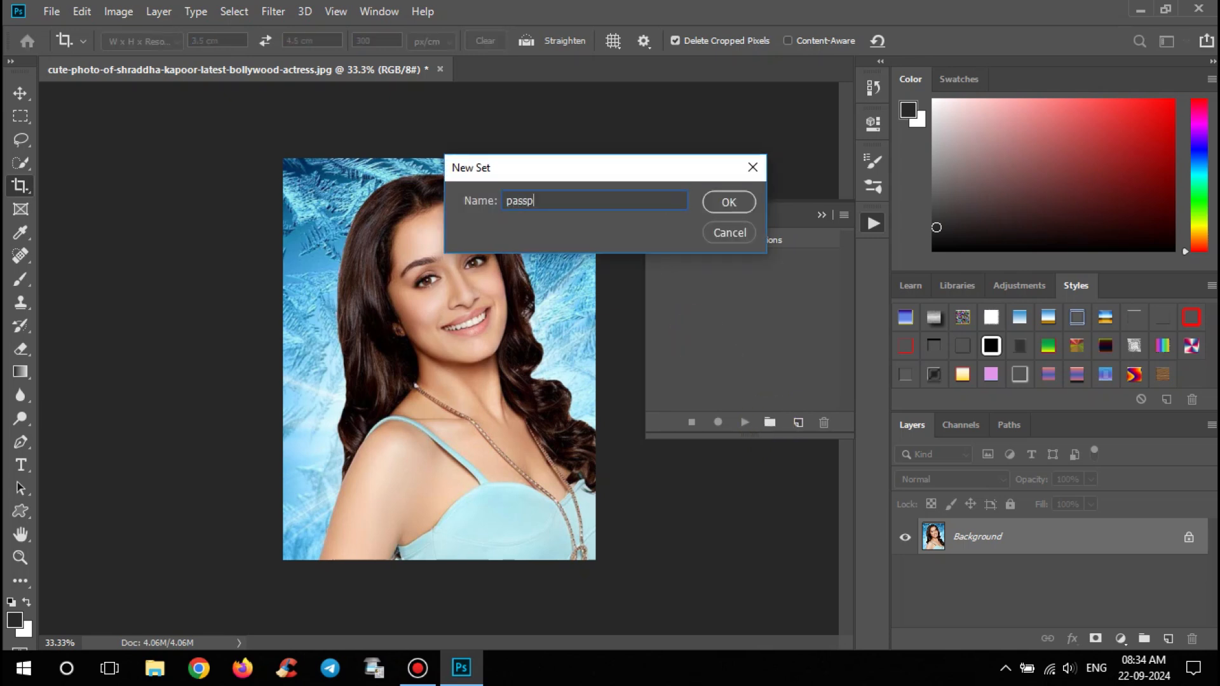
pyautogui.write('ort photo print')
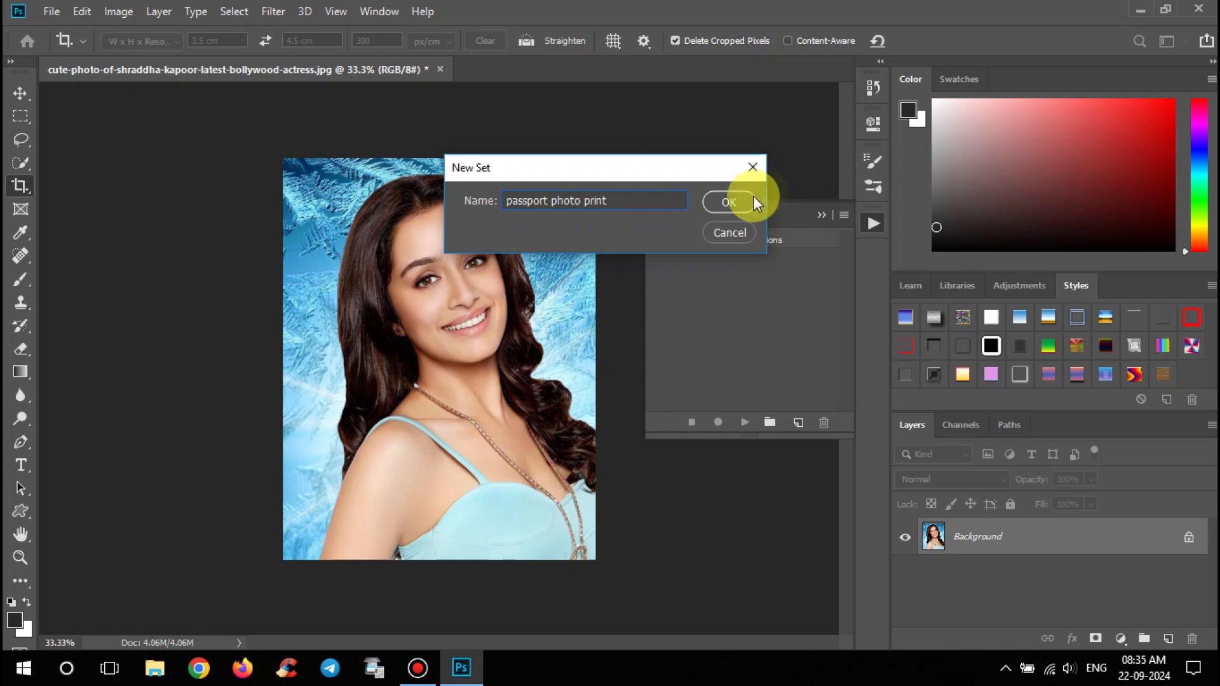
pyautogui.click(733, 202)
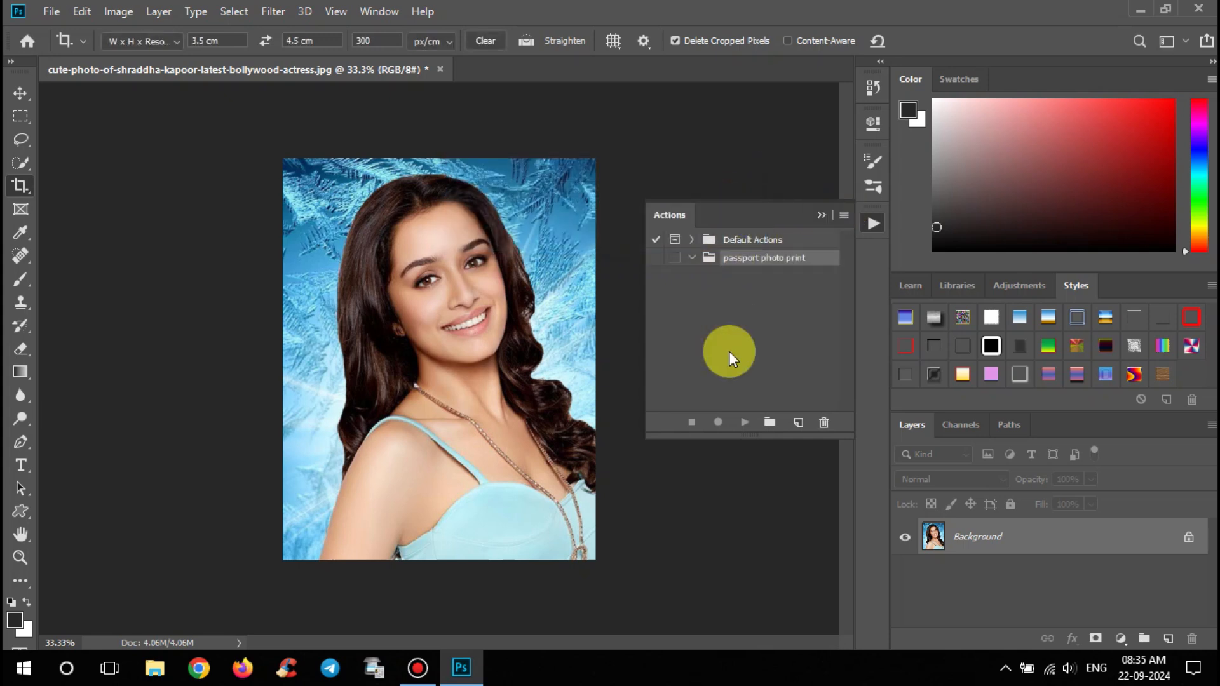
# - Start recording a new action named "8 copy passport photo" in the passport photo print set and collapse the Actions panel
pyautogui.click(799, 423)
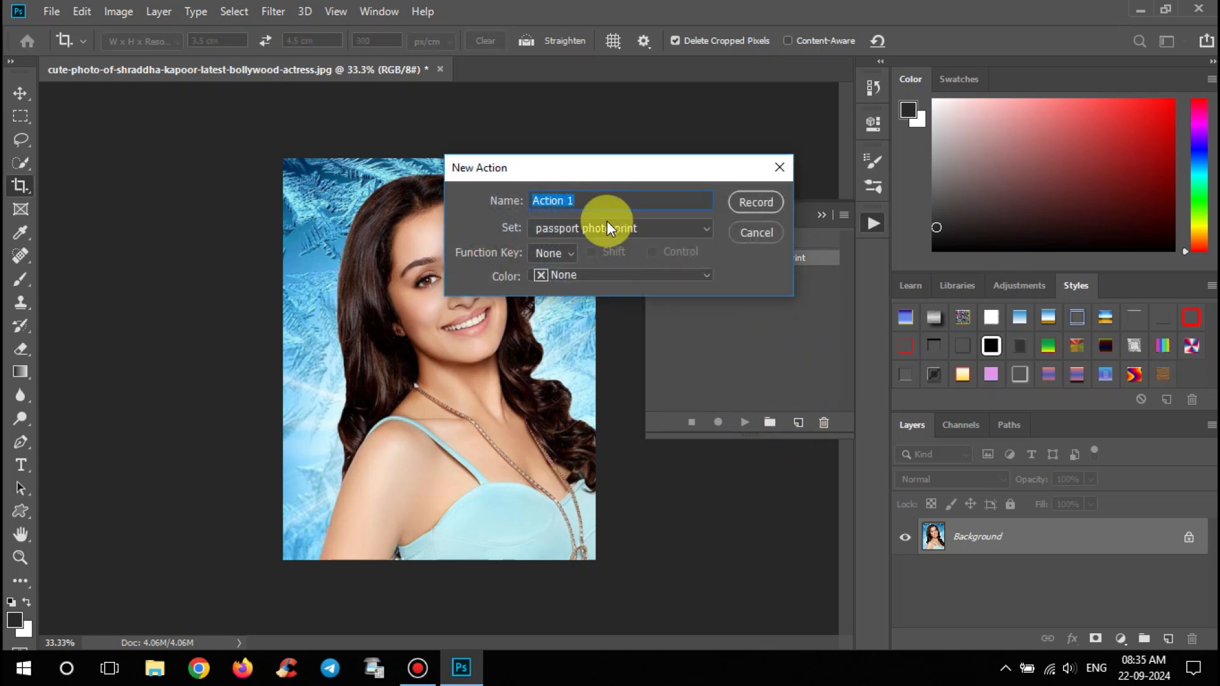
pyautogui.write('8 copy passport')
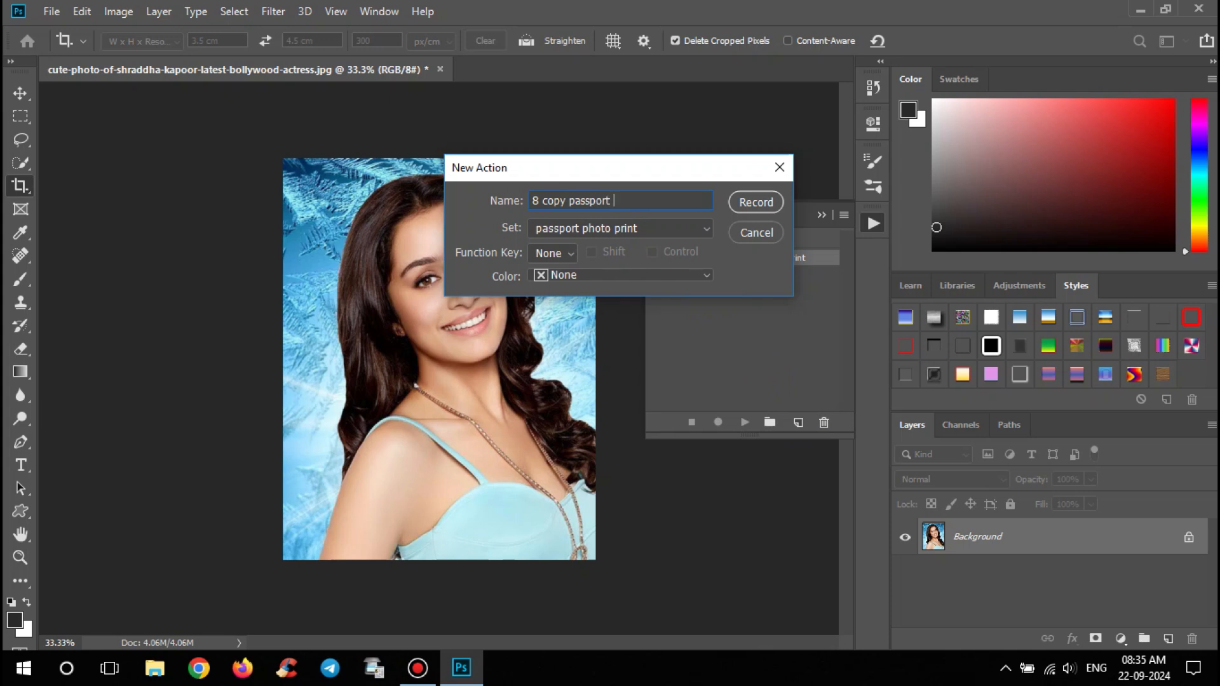
pyautogui.write(' photo')
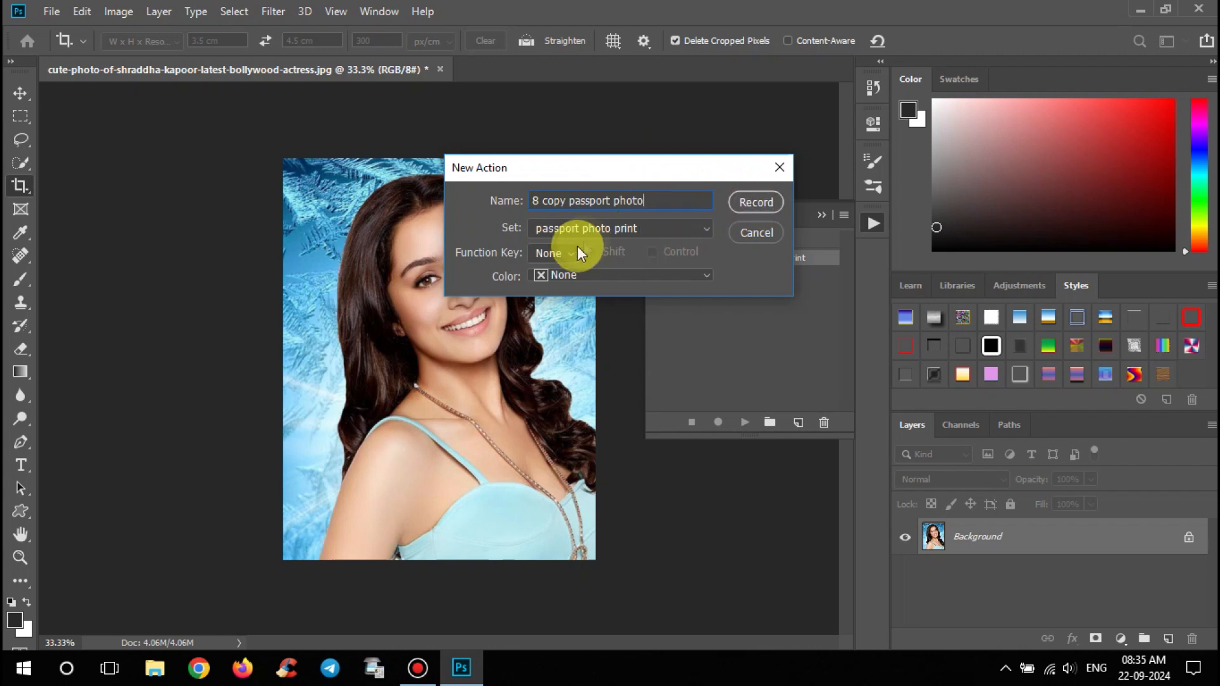
pyautogui.click(755, 203)
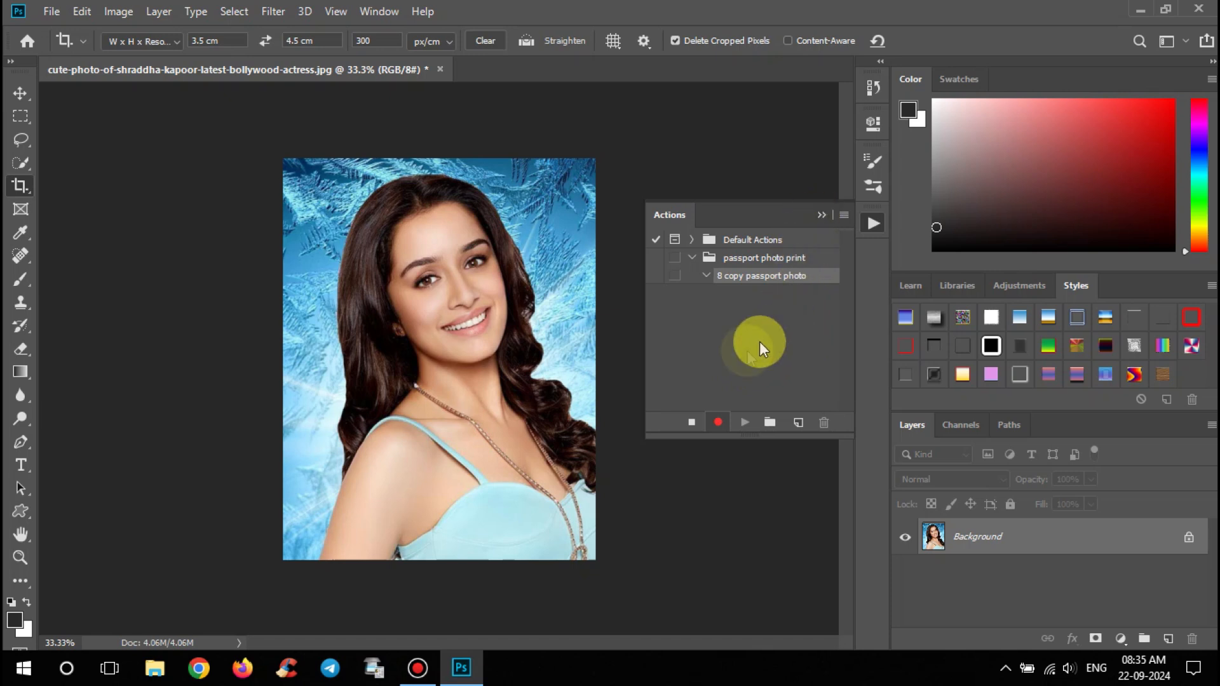
pyautogui.click(821, 215)
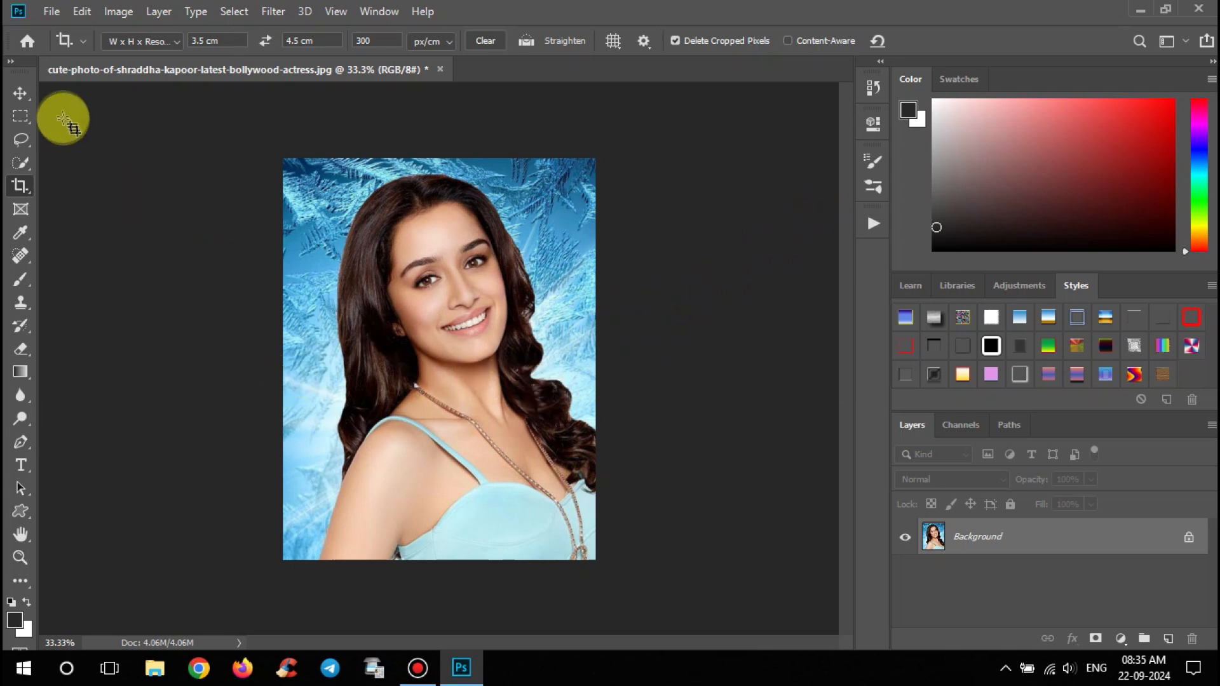
# - Convert the locked Background into a regular layer, keeping the suggested name
pyautogui.click(26, 98)
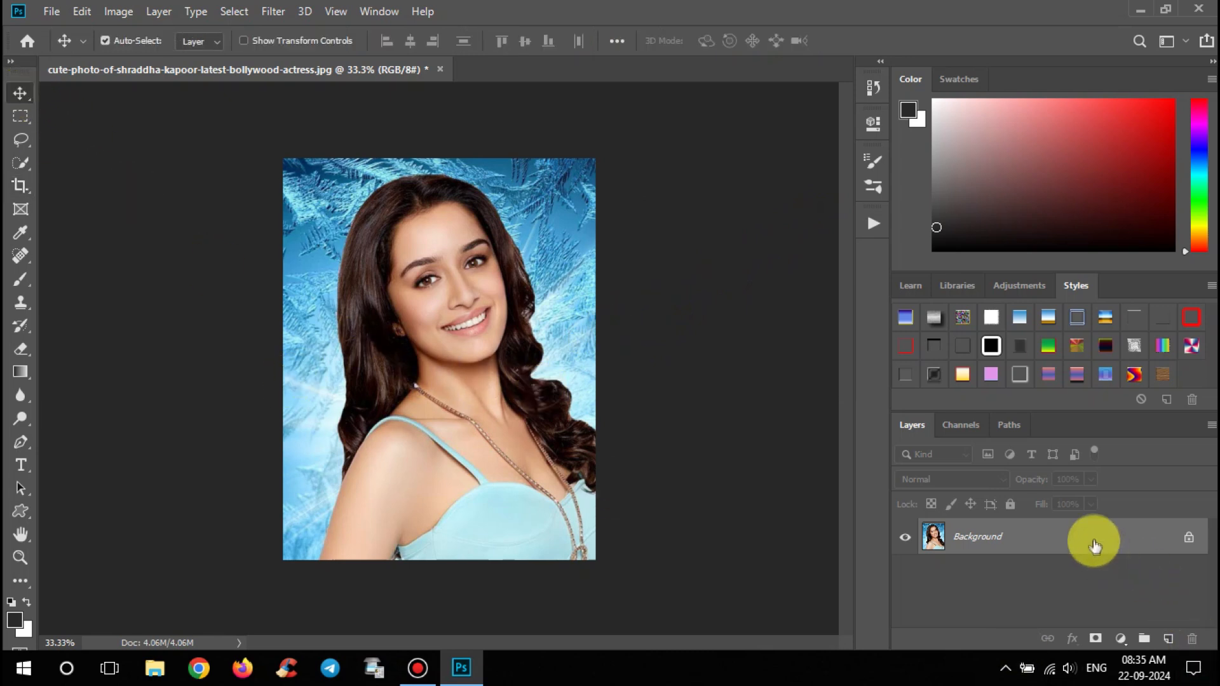
pyautogui.doubleClick(1080, 539)
pyautogui.click(755, 188)
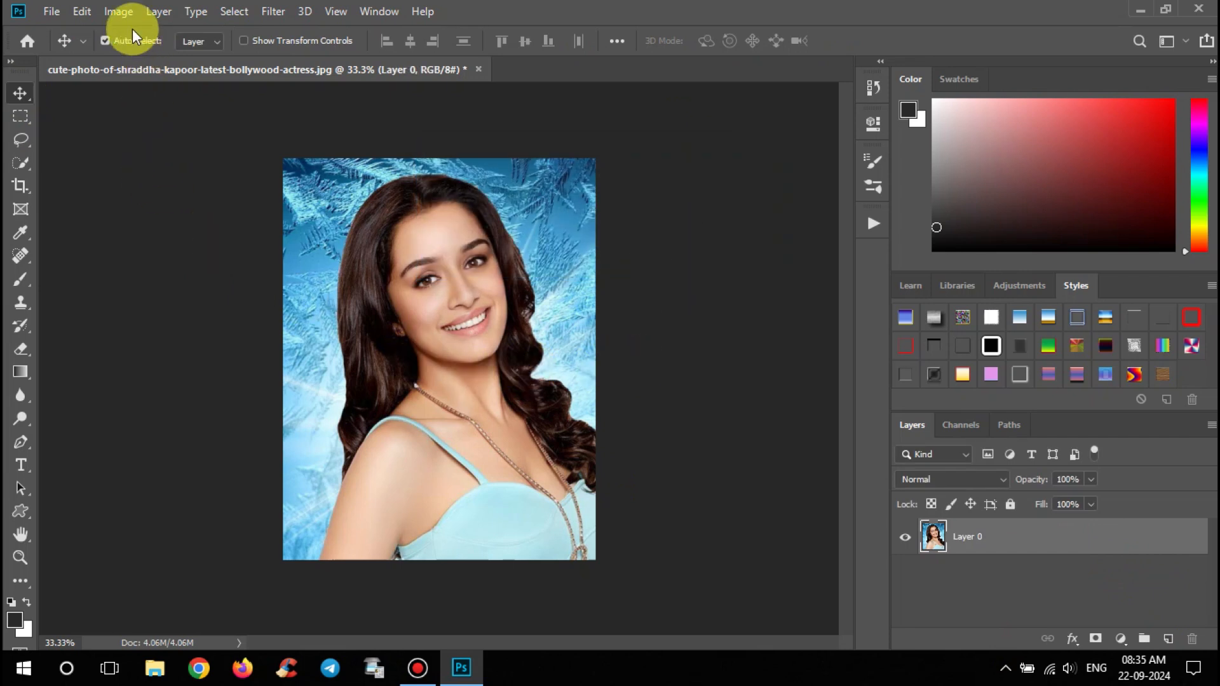
# - Rotate the whole image 90° clockwise
pyautogui.click(120, 11)
pyautogui.moveTo(200, 186)
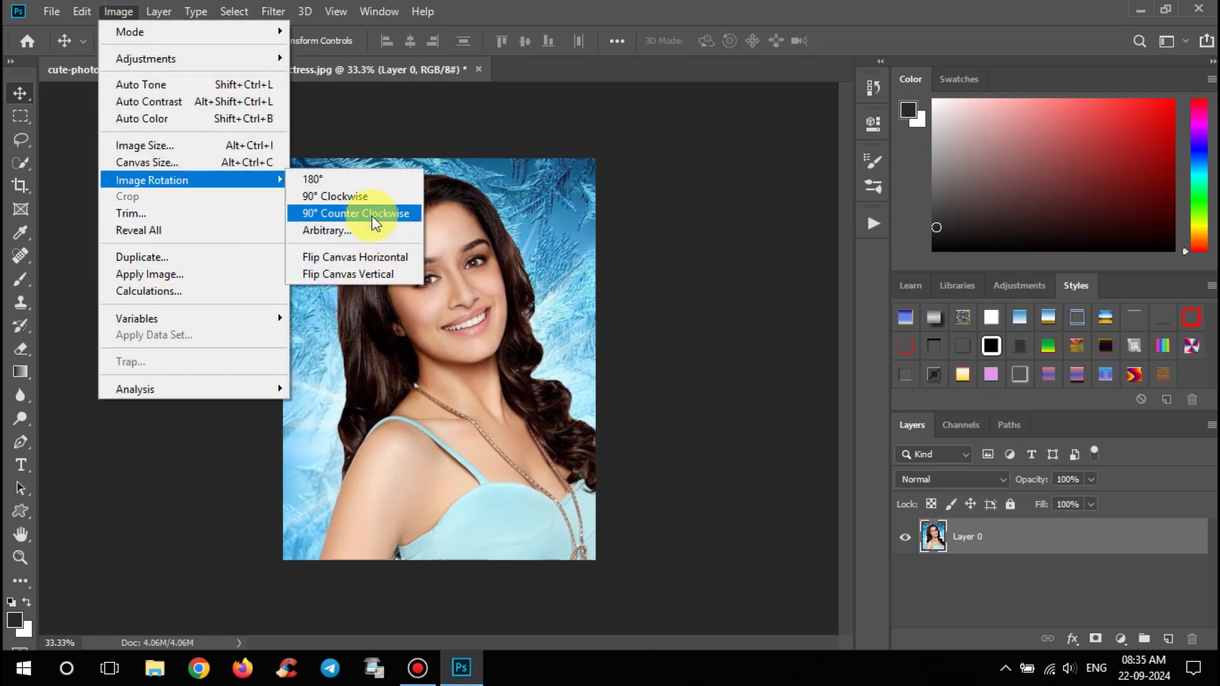
pyautogui.click(348, 196)
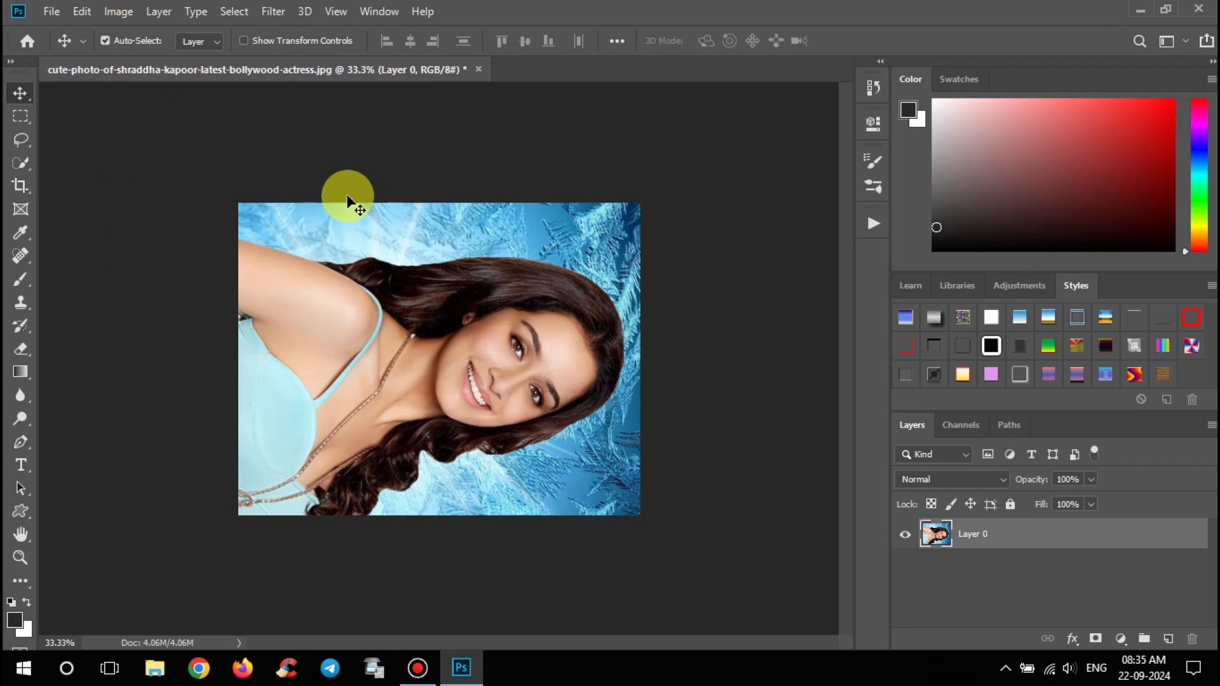
# - Enlarge the canvas to 4 inches wide and 6 inches high, anchoring the photo in the upper-left corner
pyautogui.click(120, 12)
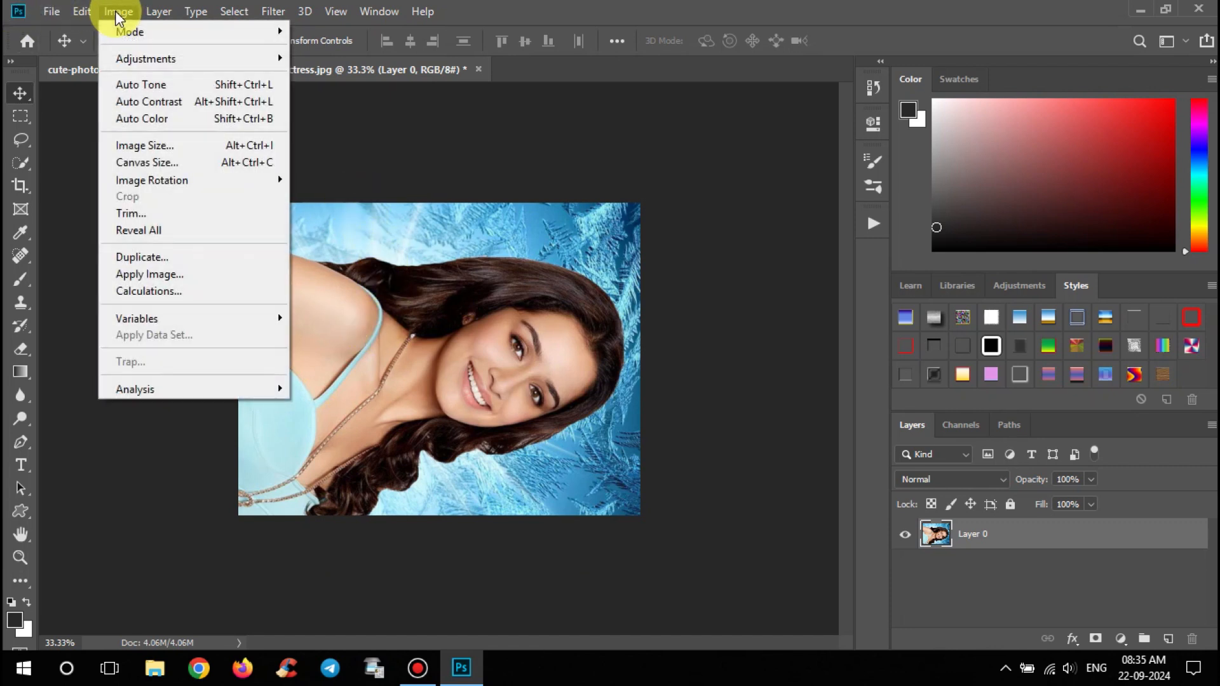
pyautogui.click(174, 163)
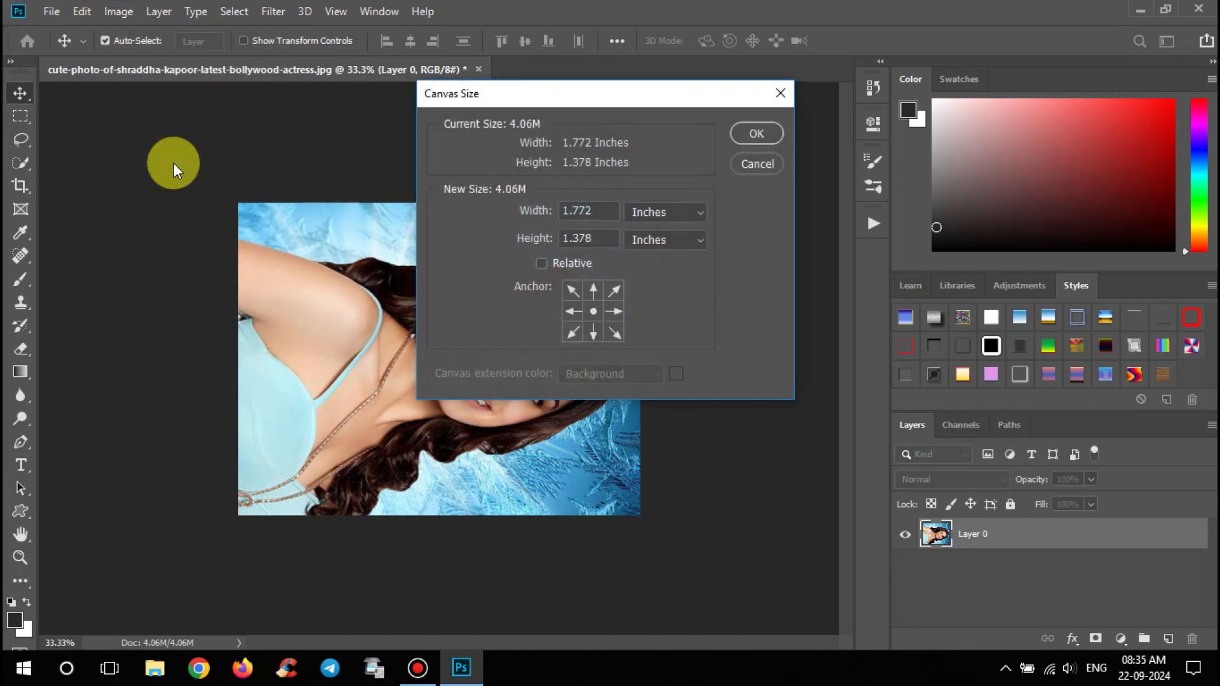
pyautogui.click(573, 291)
pyautogui.click(580, 212)
pyautogui.click(534, 212)
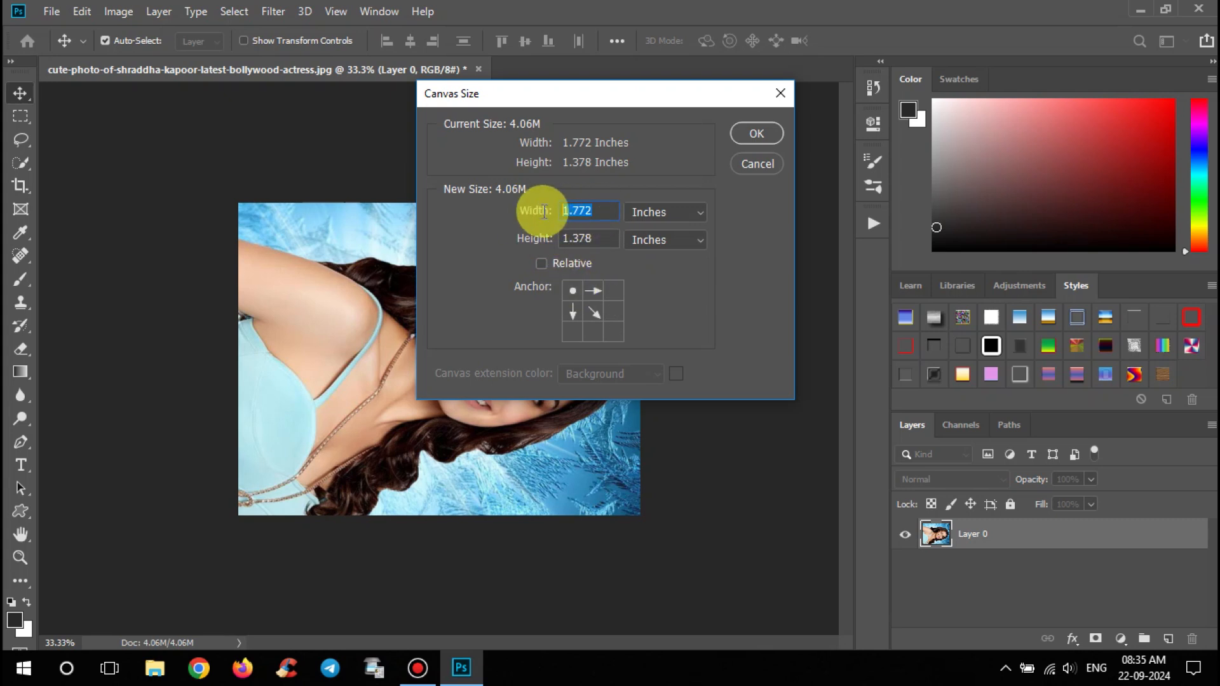
pyautogui.write('4')
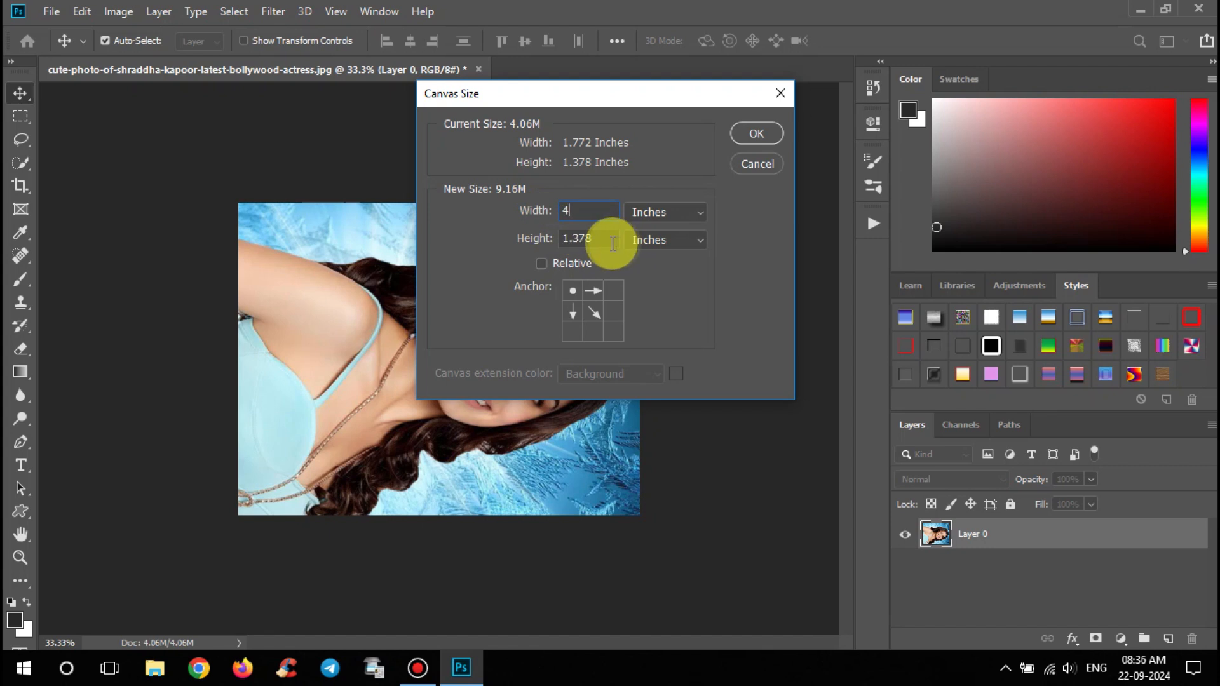
pyautogui.click(527, 245)
pyautogui.write('6')
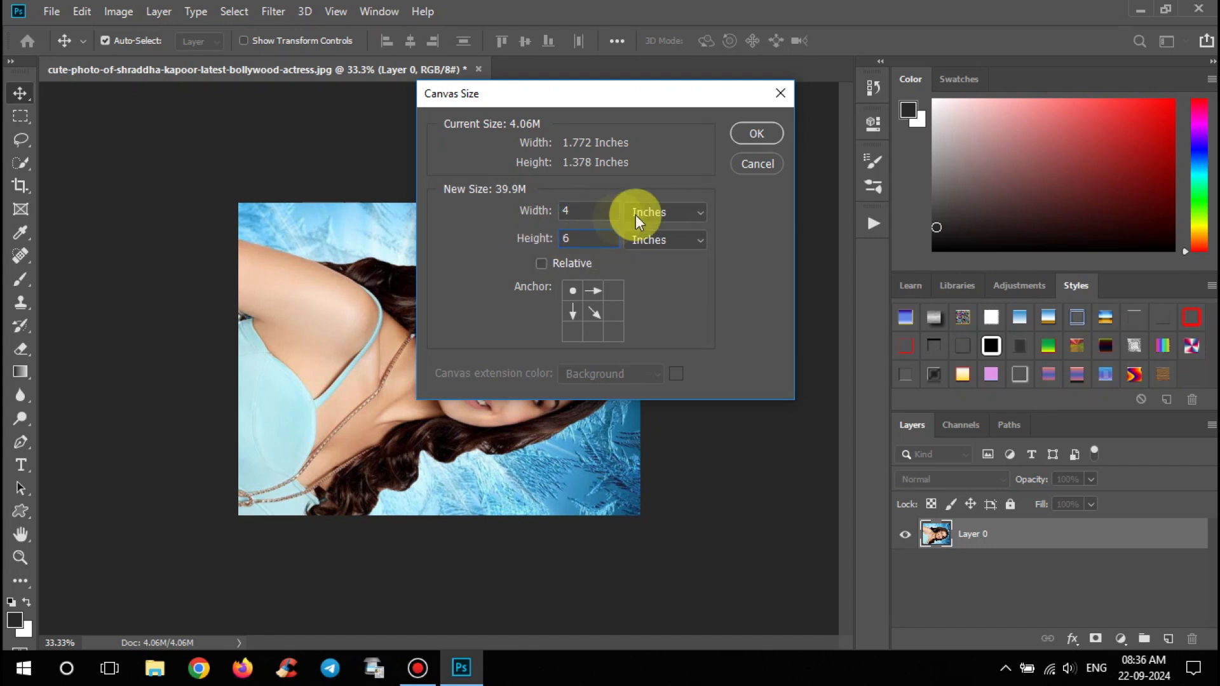
pyautogui.click(760, 134)
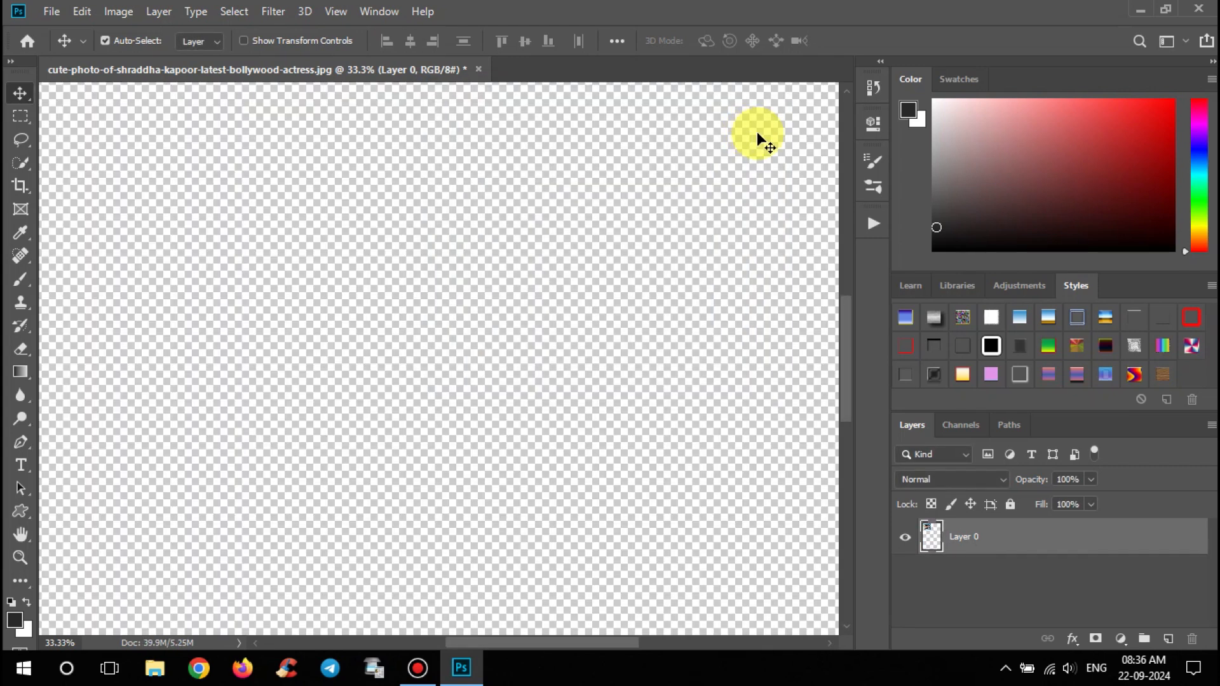
pyautogui.hotkey('ctrl', '-')
pyautogui.hotkey('ctrl', '-')
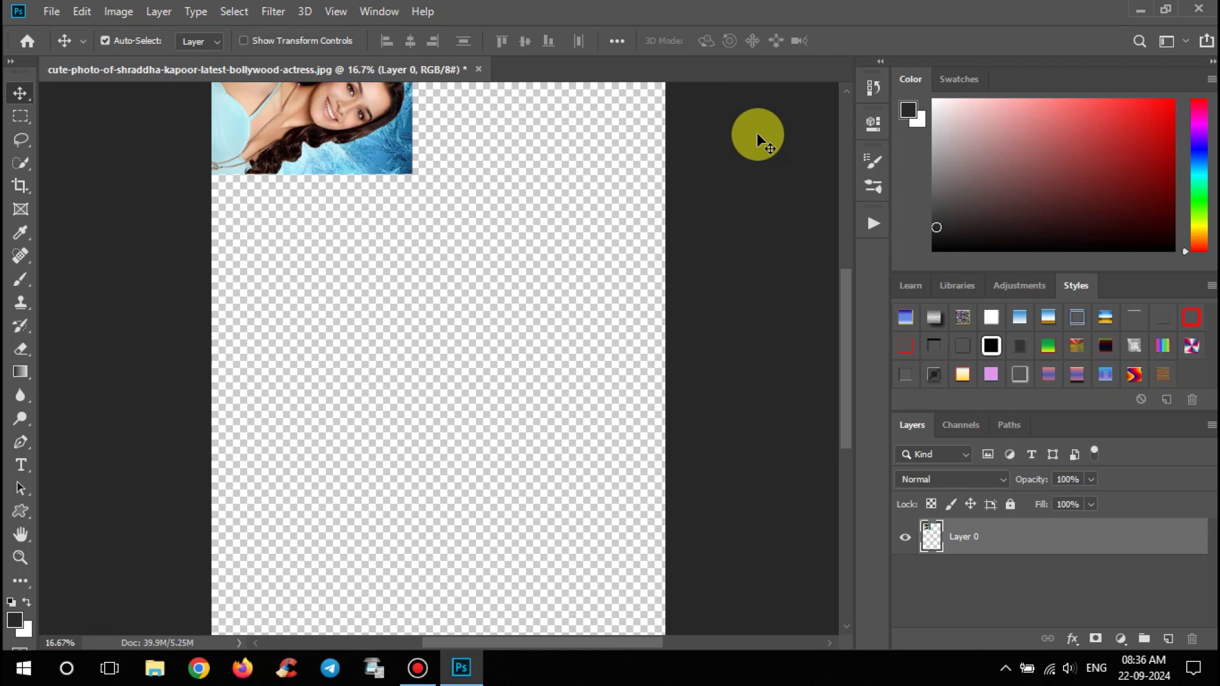
pyautogui.scroll(3, 572, 223)
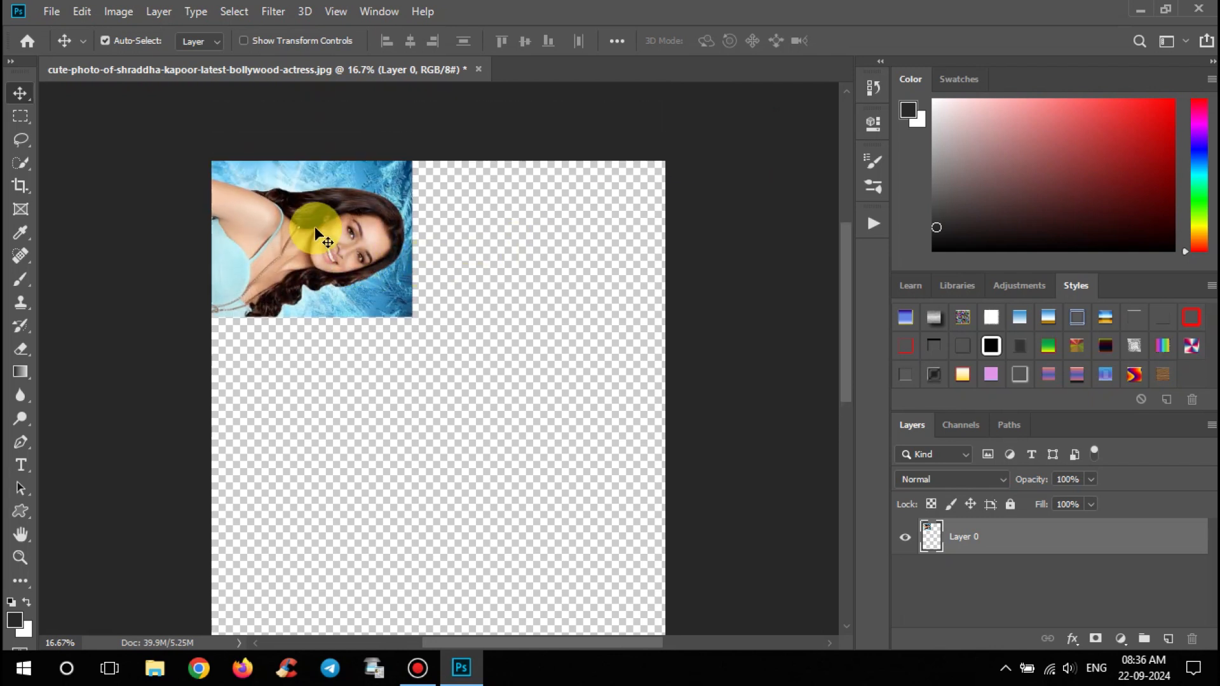
# - Move the photo slightly inward from the canvas corner and outline it with a 3 px centered stroke in #1a1919
pyautogui.moveTo(305, 222)
pyautogui.mouseDown()
pyautogui.moveTo(295, 216)
pyautogui.moveTo(306, 219)
pyautogui.mouseUp()
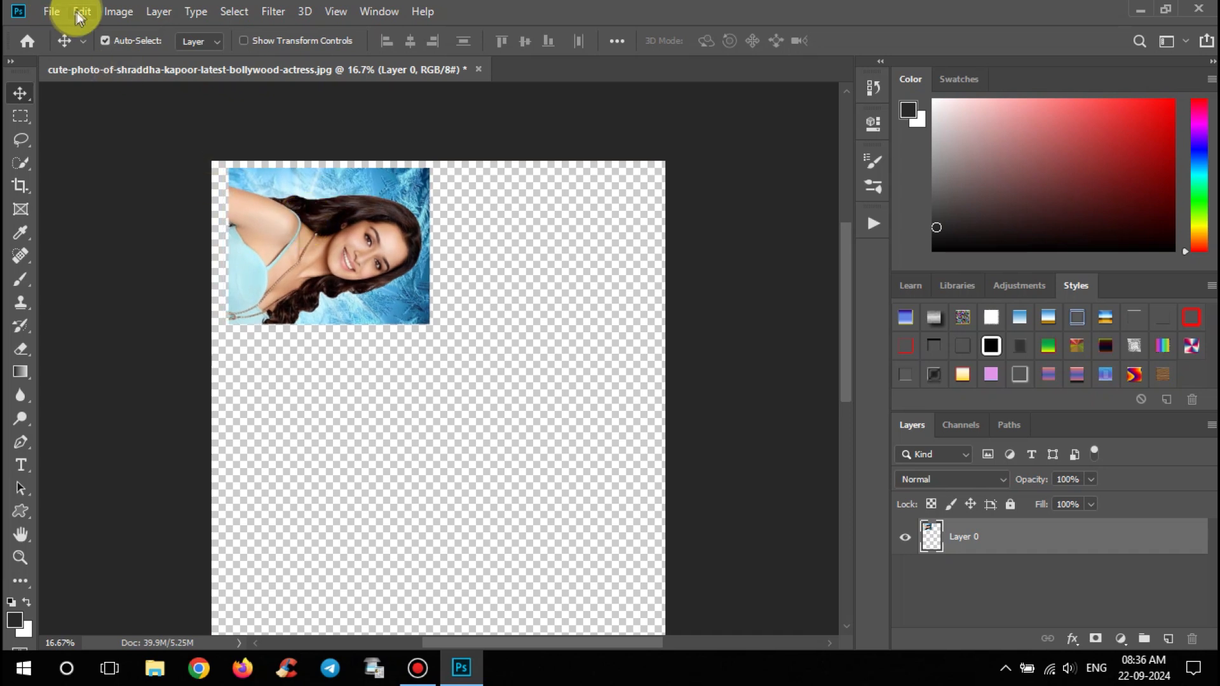
pyautogui.click(79, 12)
pyautogui.click(155, 300)
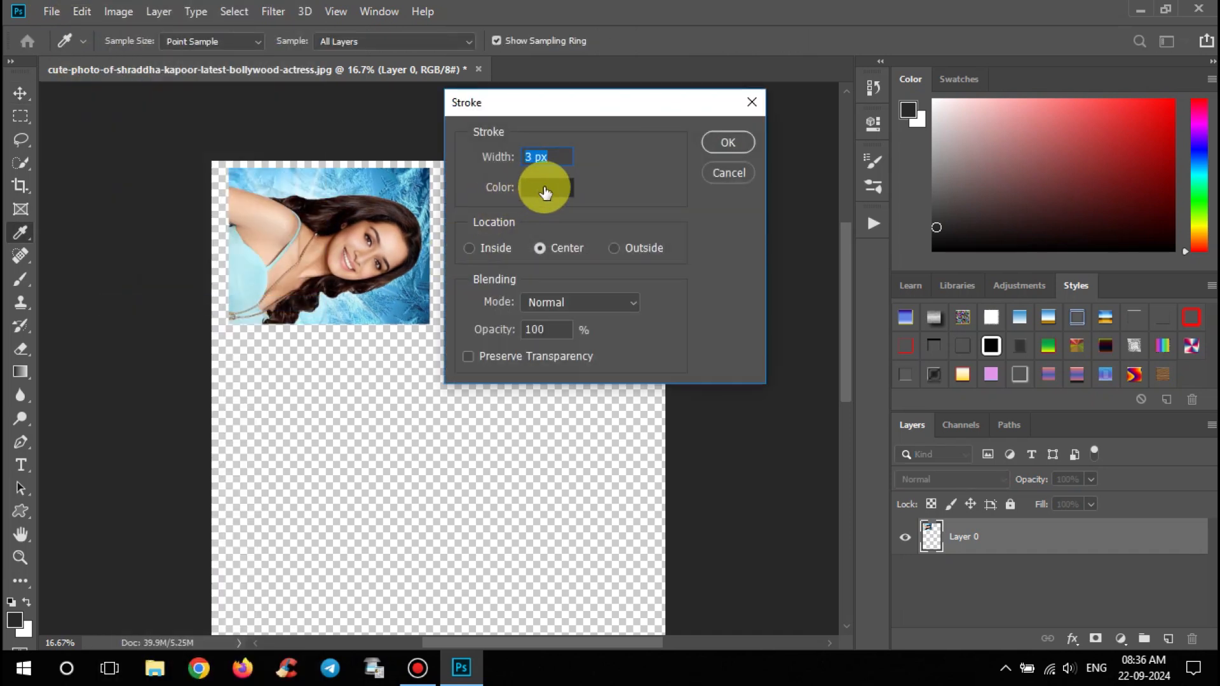
pyautogui.click(544, 191)
pyautogui.moveTo(387, 308); pyautogui.dragTo(381, 328)
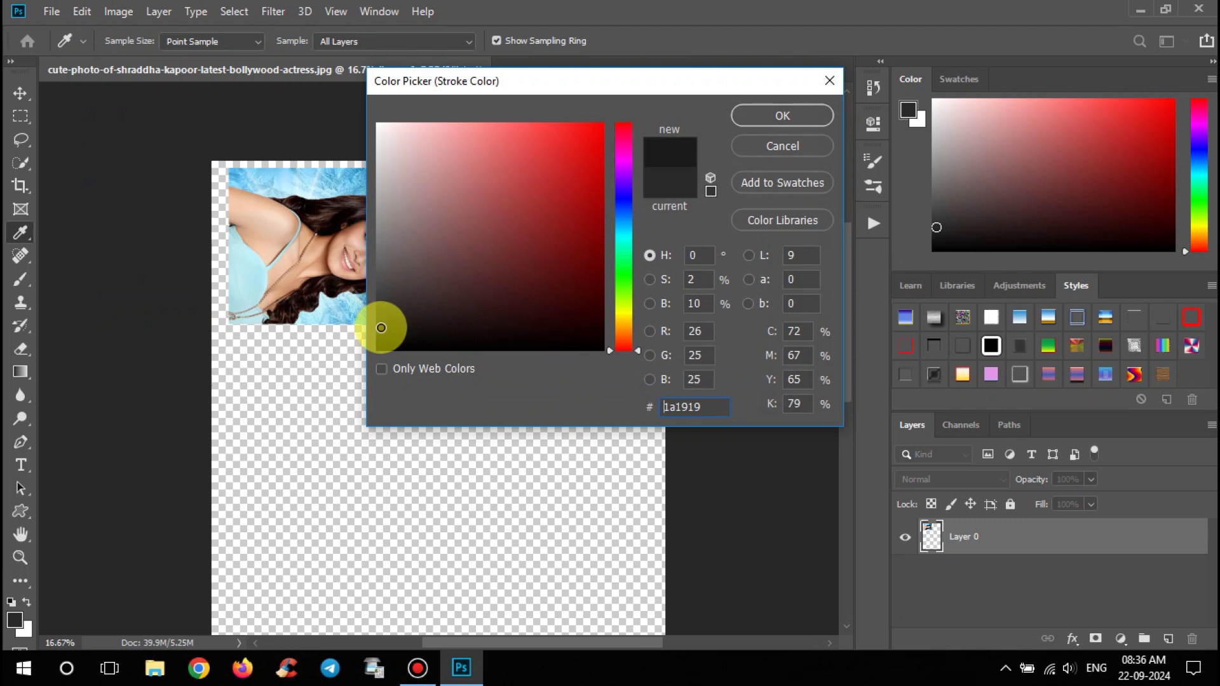
pyautogui.click(750, 116)
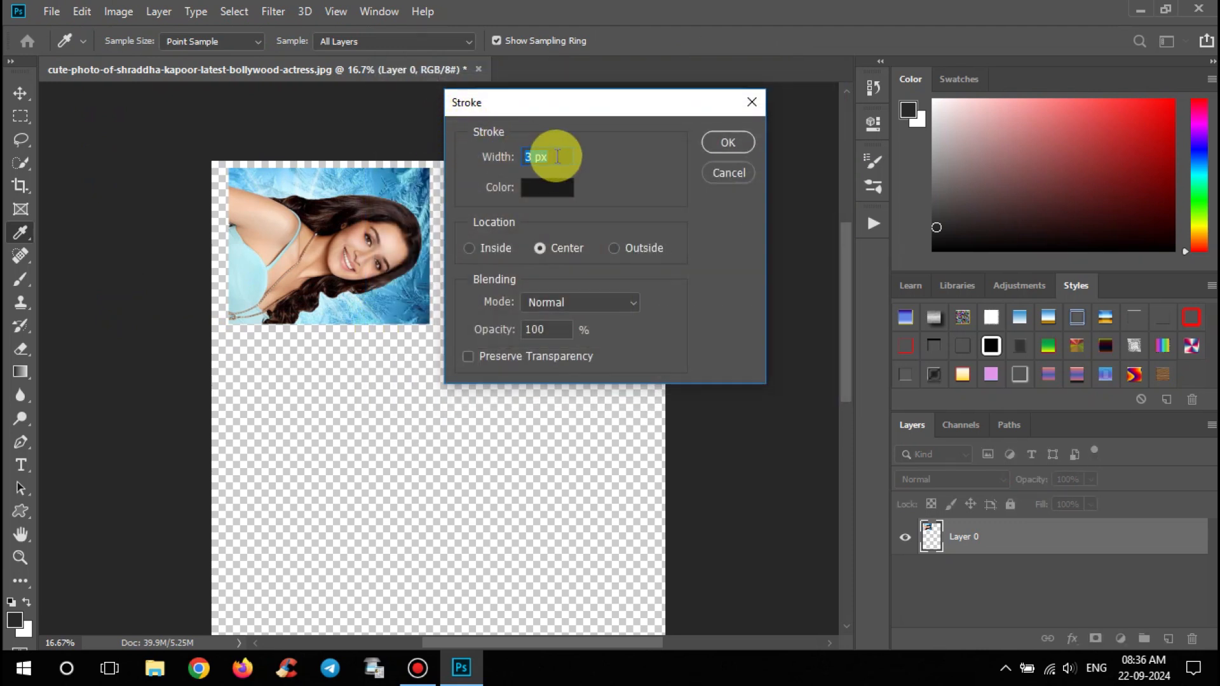
pyautogui.click(729, 141)
# - Duplicate the photo beside the original to form a two-photo row, nudging both photos inward to even out the side margins
pyautogui.press('v')
pyautogui.moveTo(318, 245); pyautogui.dragTo(540, 252)
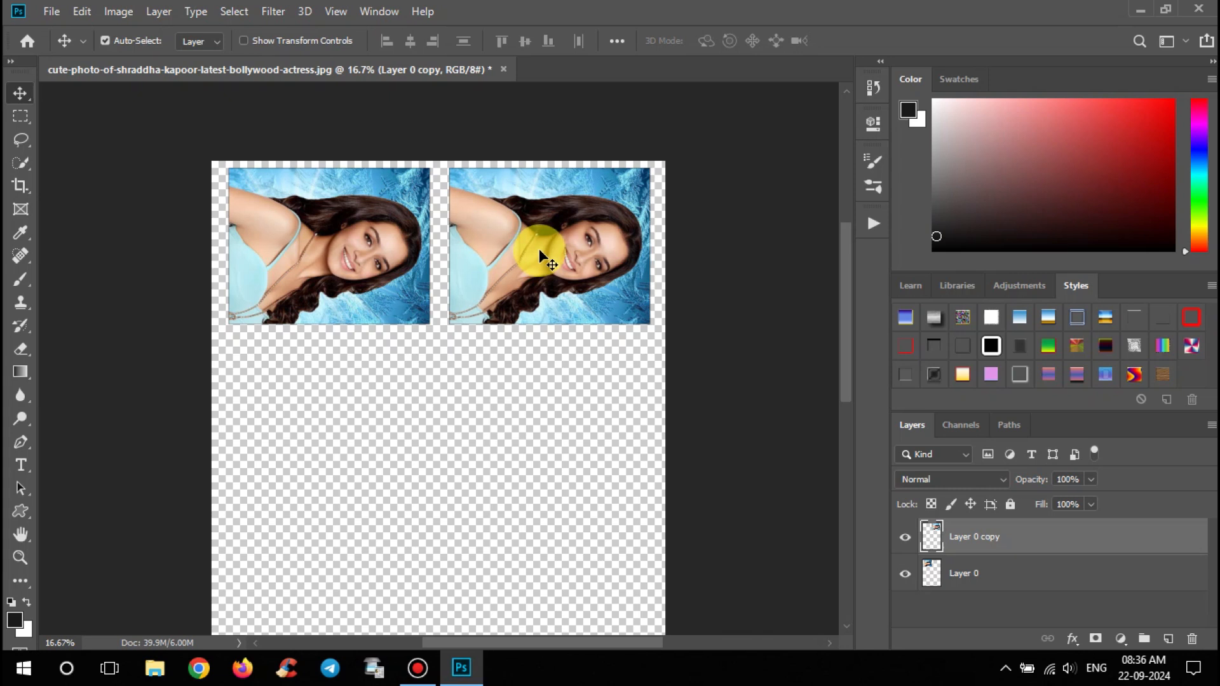
pyautogui.hotkey('shift', 'Left')
pyautogui.hotkey('shift', 'Left')
pyautogui.click(365, 249)
pyautogui.hotkey('shift', 'Right')
pyautogui.hotkey('shift', 'Right')
pyautogui.hotkey('shift', 'Right')
pyautogui.hotkey('shift', 'Right')
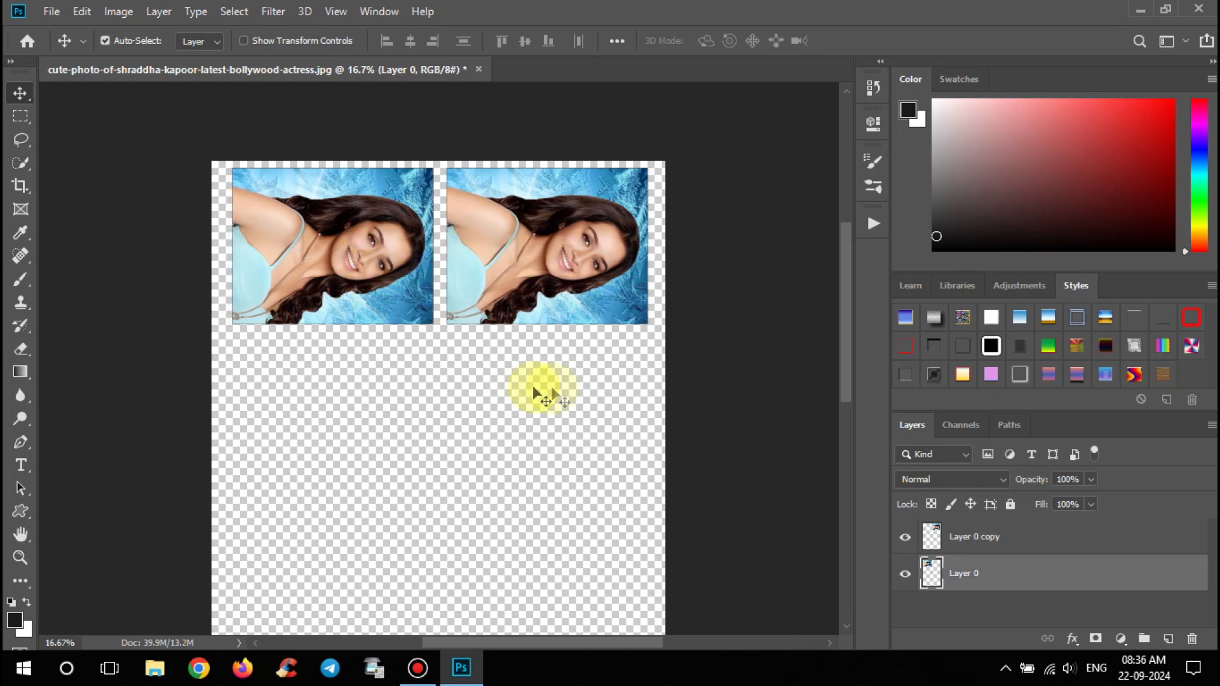
# - Duplicate both photos together as a second row below the first, nudging the new row to align with a narrow gap
pyautogui.moveTo(595, 363); pyautogui.dragTo(374, 237)
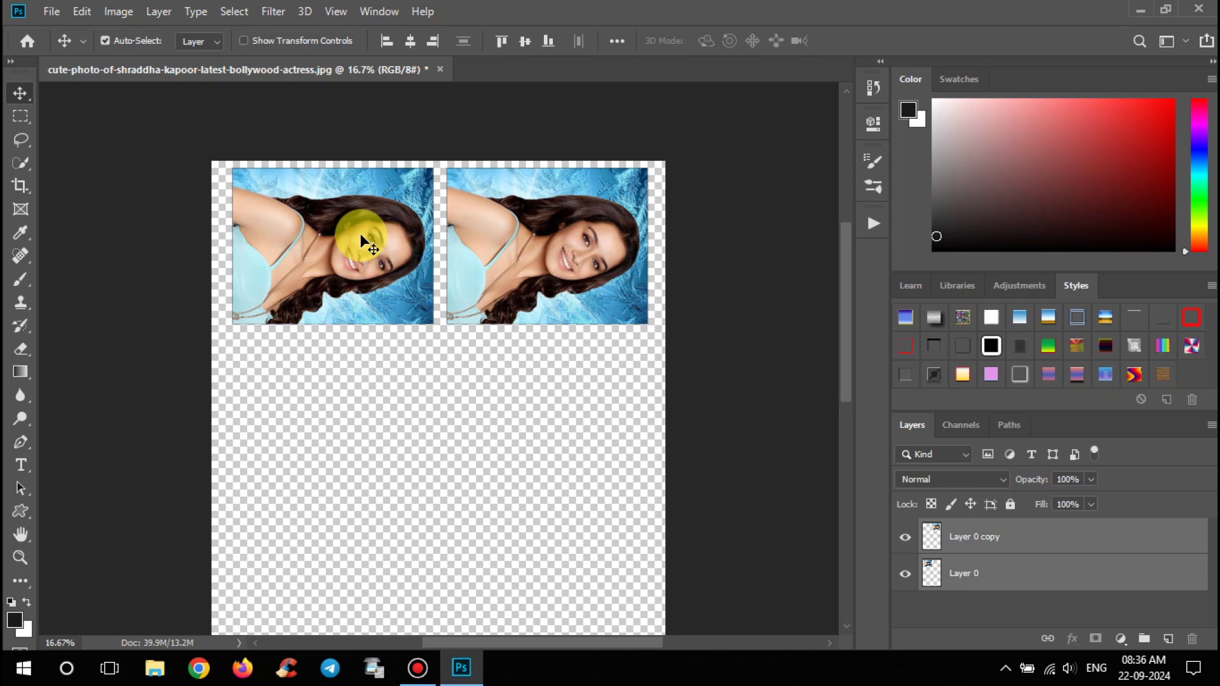
pyautogui.moveTo(366, 237); pyautogui.dragTo(365, 402)
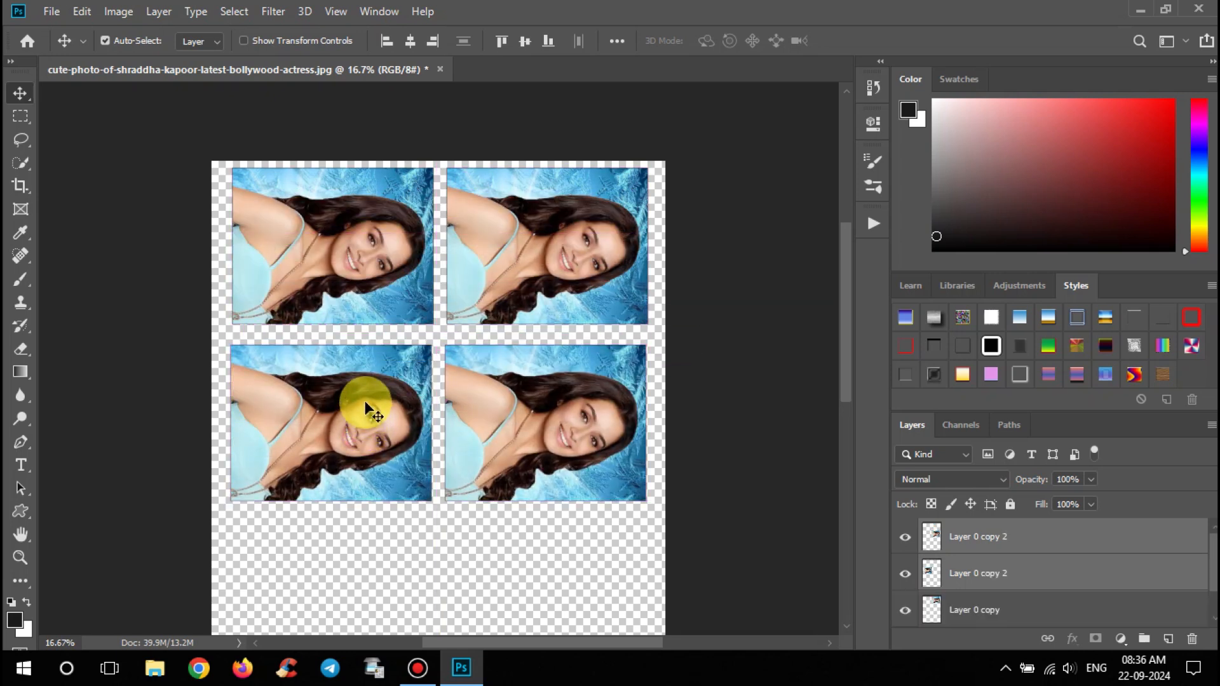
pyautogui.hotkey('shift', 'Up')
pyautogui.moveTo(555, 545); pyautogui.dragTo(387, 426)
pyautogui.hotkey('shift', 'Up')
pyautogui.hotkey('shift', 'Up')
pyautogui.hotkey('shift', 'Up')
pyautogui.hotkey('shift', 'Right')
pyautogui.hotkey('shift', 'Right')
pyautogui.hotkey('shift', 'Right')
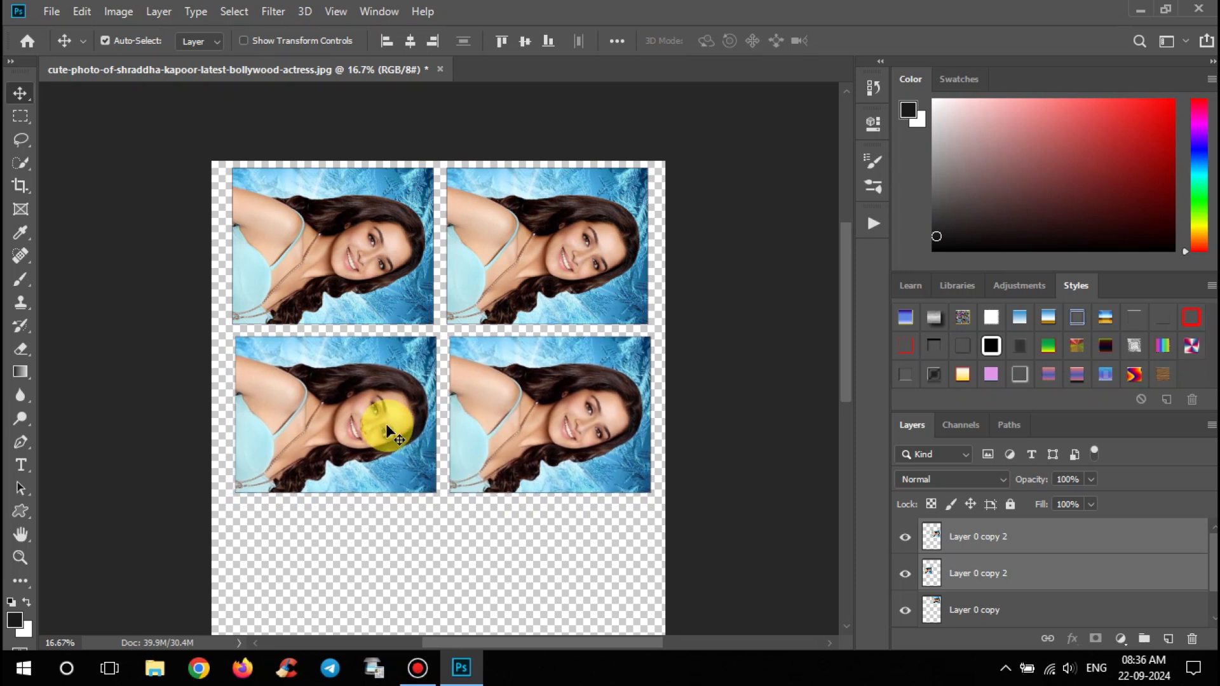
pyautogui.hotkey('shift', 'Up')
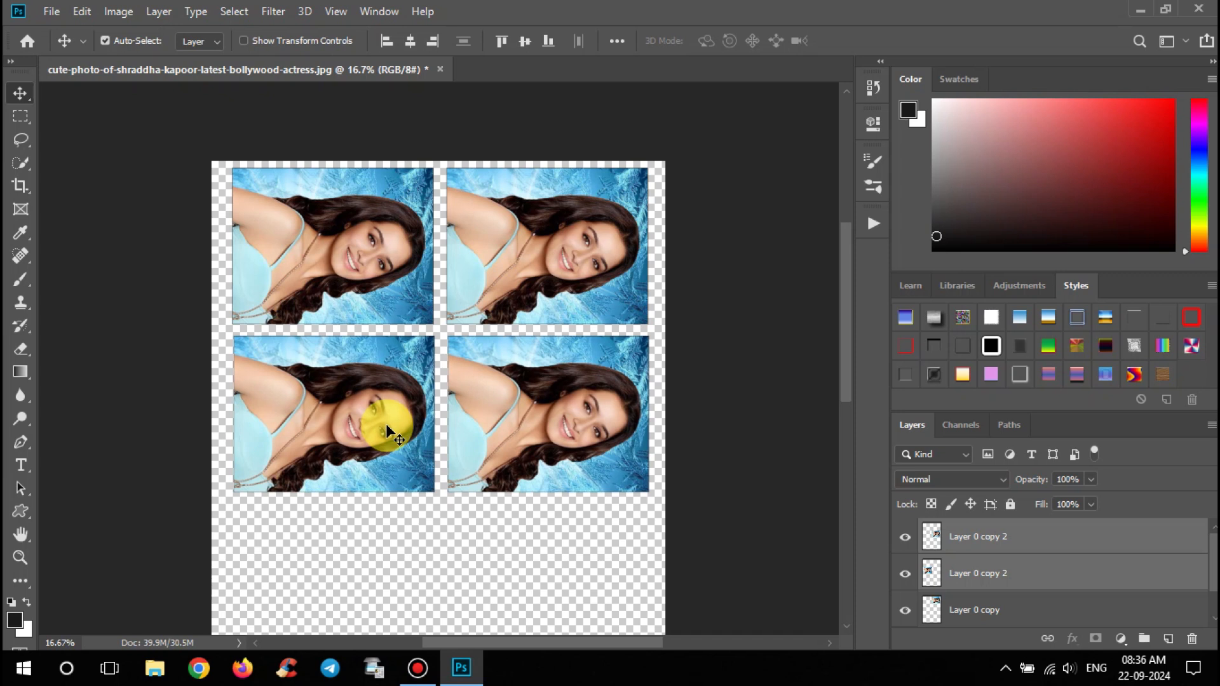
pyautogui.hotkey('shift', 'Down')
# - Merge the four photos into one layer and duplicate it onto the lower half of the canvas, nudging the copy down to space the rows
pyautogui.moveTo(587, 553); pyautogui.dragTo(308, 212)
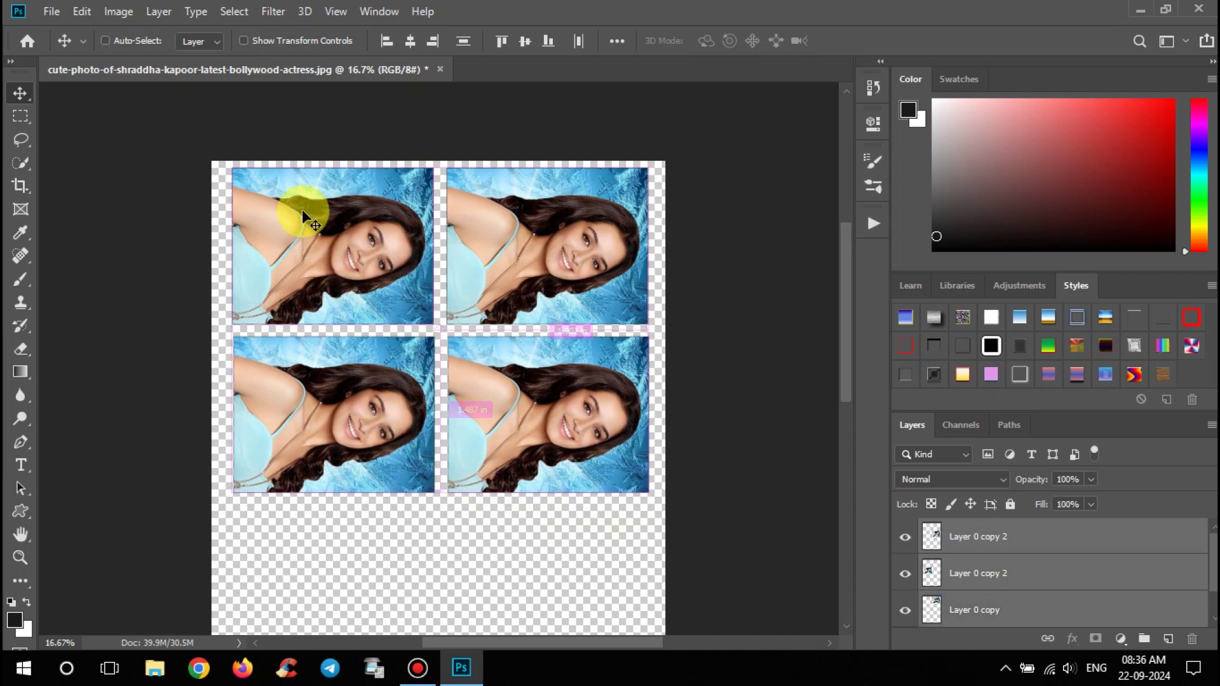
pyautogui.hotkey('ctrl', 'e')
pyautogui.moveTo(602, 543); pyautogui.dragTo(341, 560)
pyautogui.scroll(-2, 421, 421)
pyautogui.scroll(-5, 427, 432)
pyautogui.hotkey('shift', 'Down')
pyautogui.hotkey('shift', 'Down')
pyautogui.hotkey('shift', 'Down')
pyautogui.hotkey('shift', 'Down')
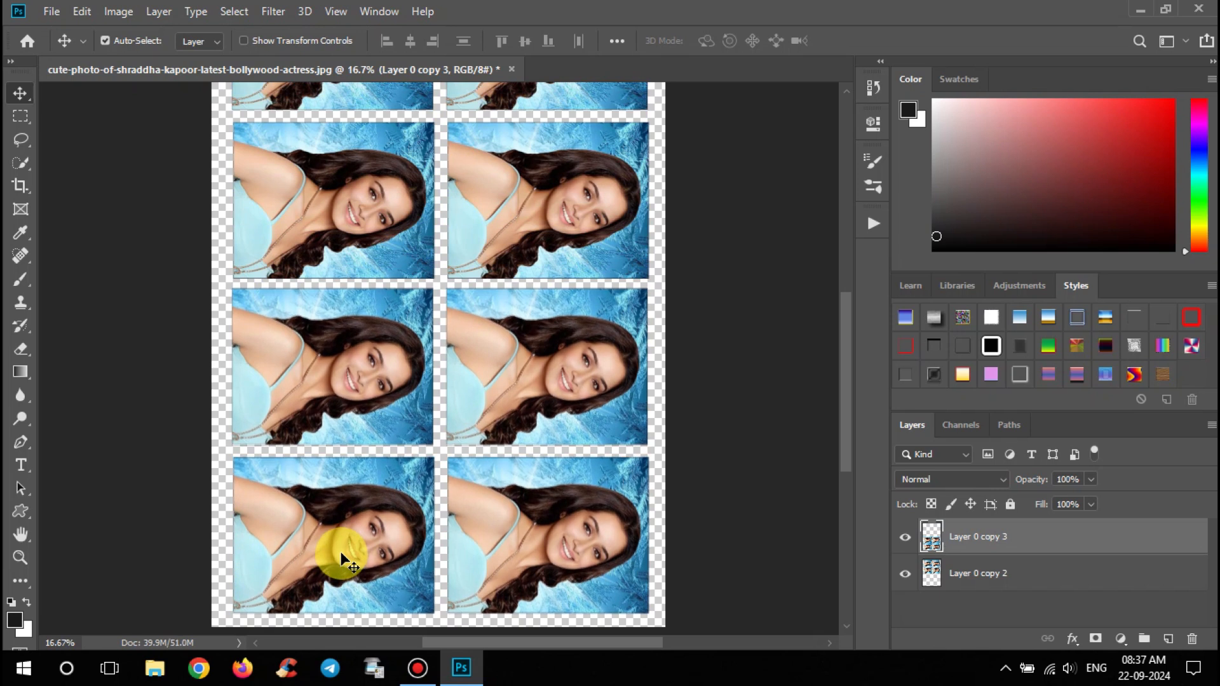
pyautogui.hotkey('shift', 'Down')
pyautogui.hotkey('shift', 'Down')
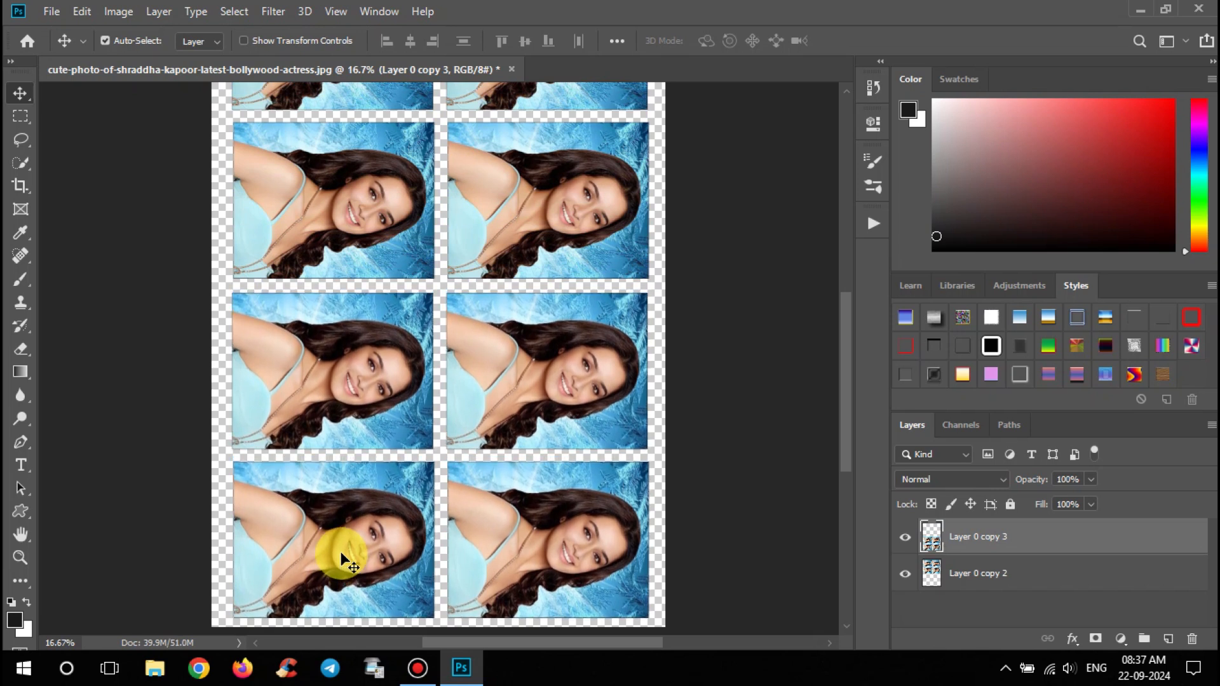
pyautogui.hotkey('shift', 'Down')
pyautogui.hotkey('shift', 'Down')
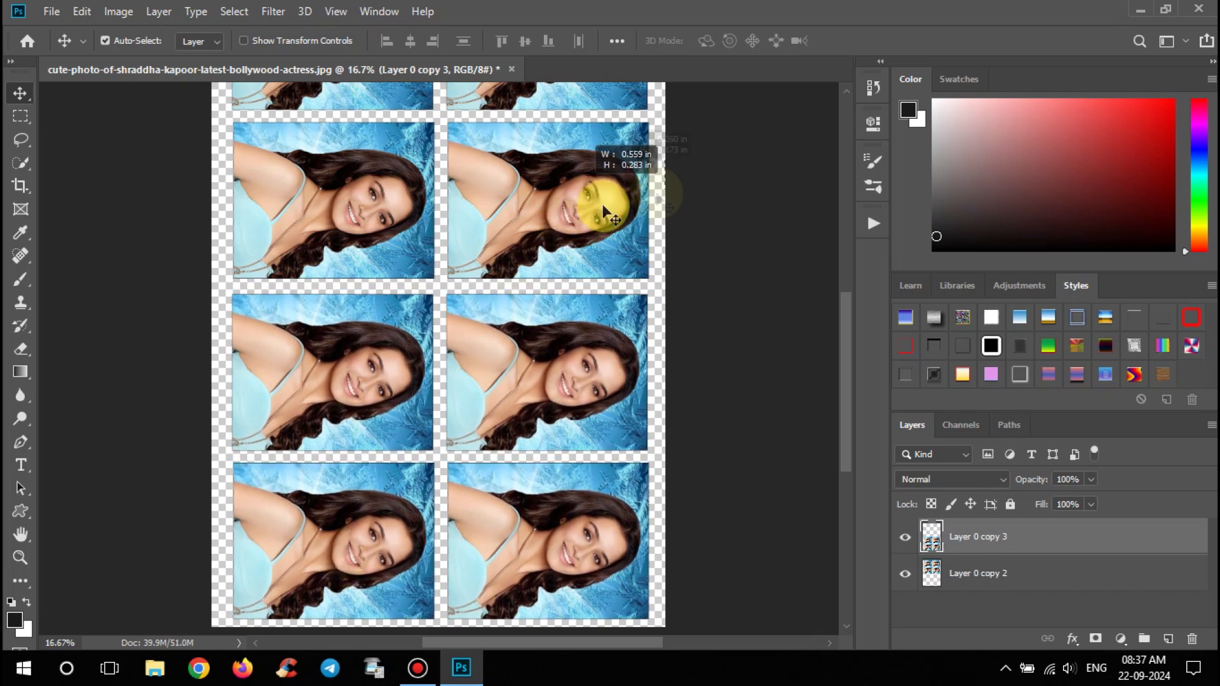
# - Merge the upper and lower four-photo layers into a single layer and deselect it
pyautogui.click(444, 227)
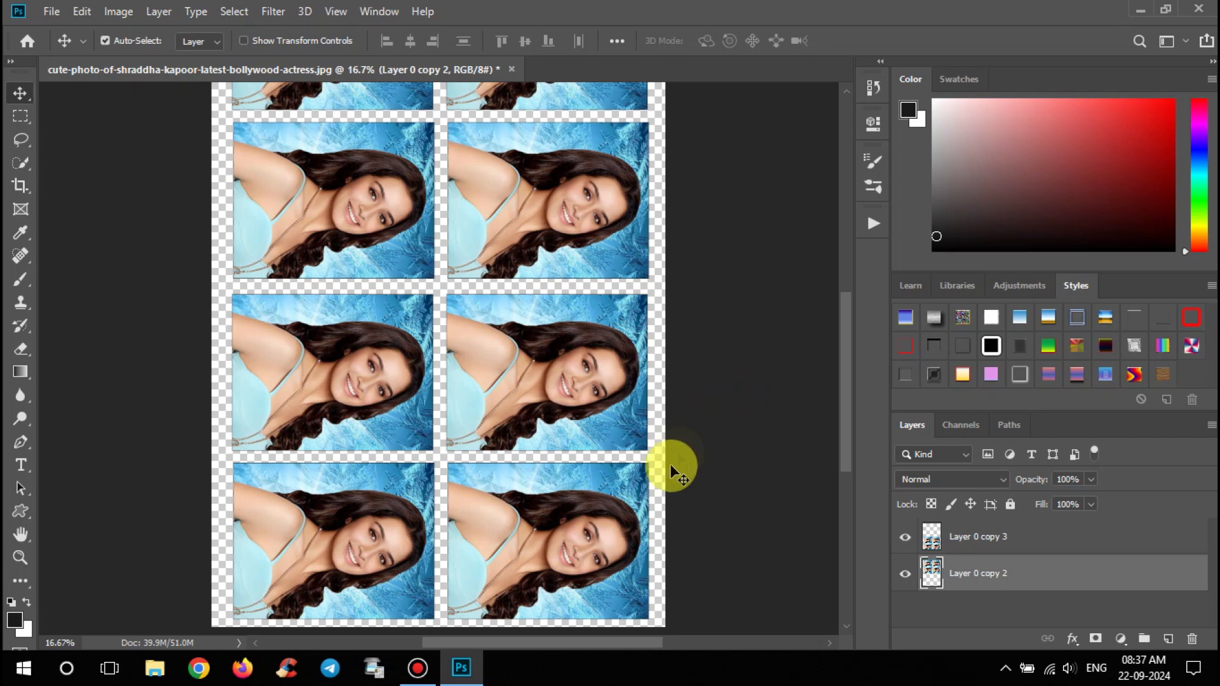
pyautogui.scroll(2, 714, 463)
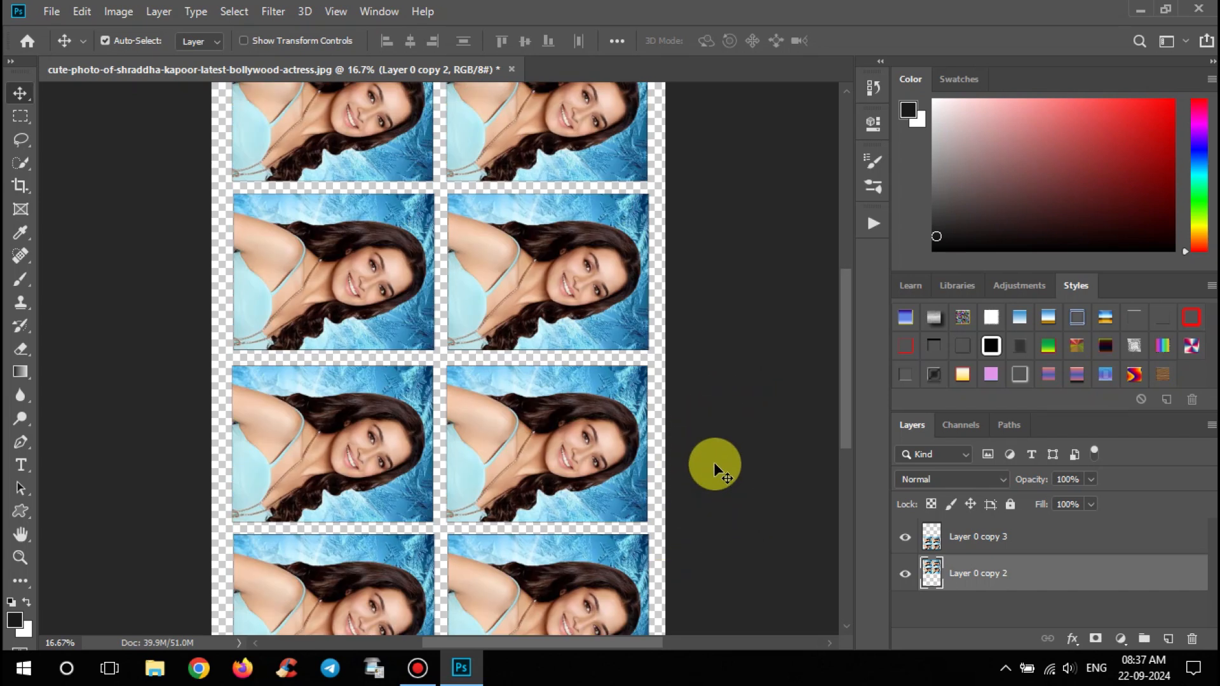
pyautogui.hotkey('ctrl', '-')
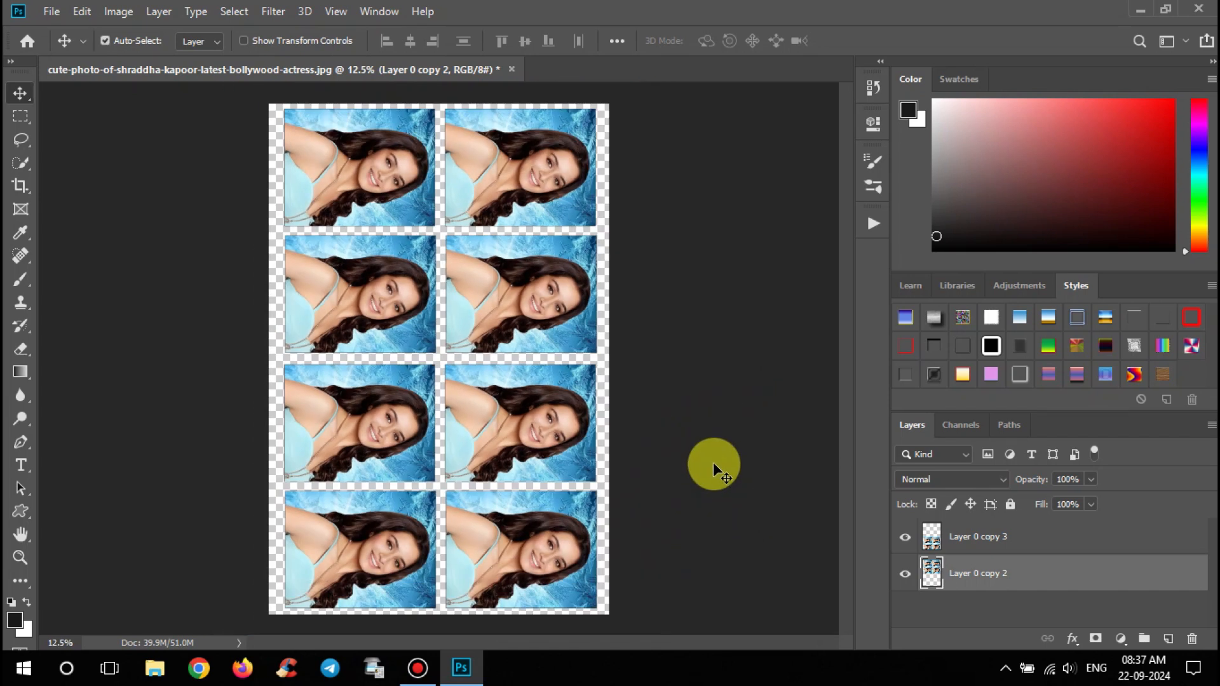
pyautogui.click(400, 558)
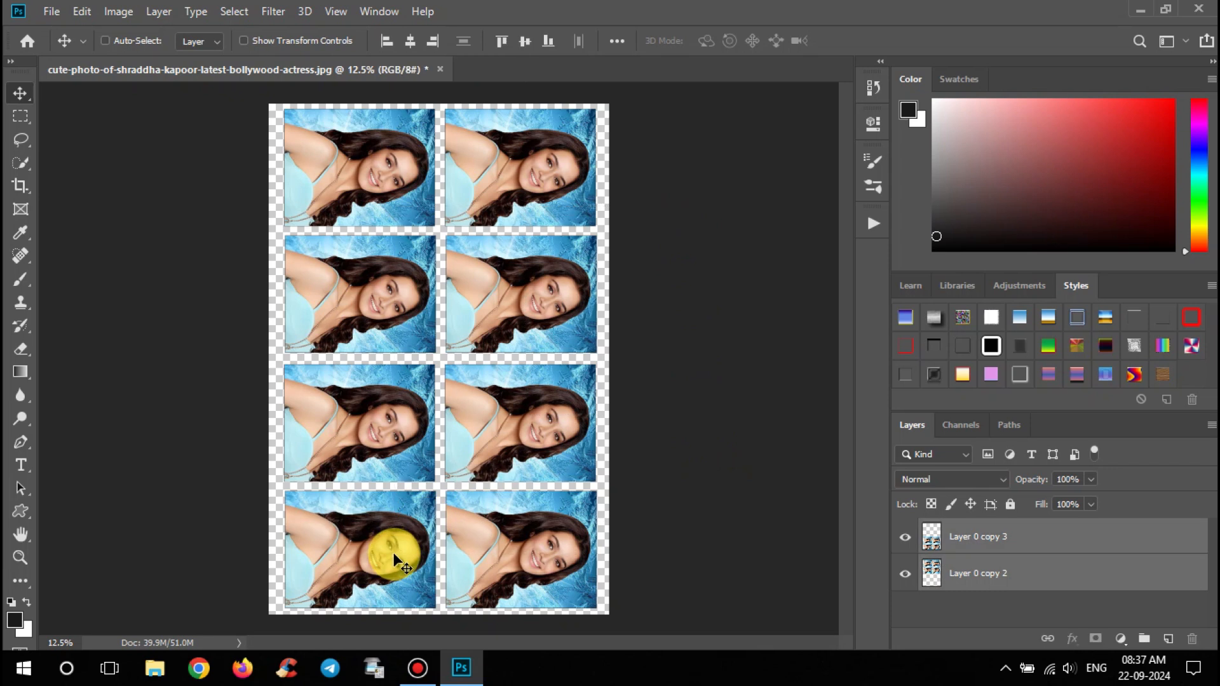
pyautogui.hotkey('ctrl', 'e')
pyautogui.click(698, 360)
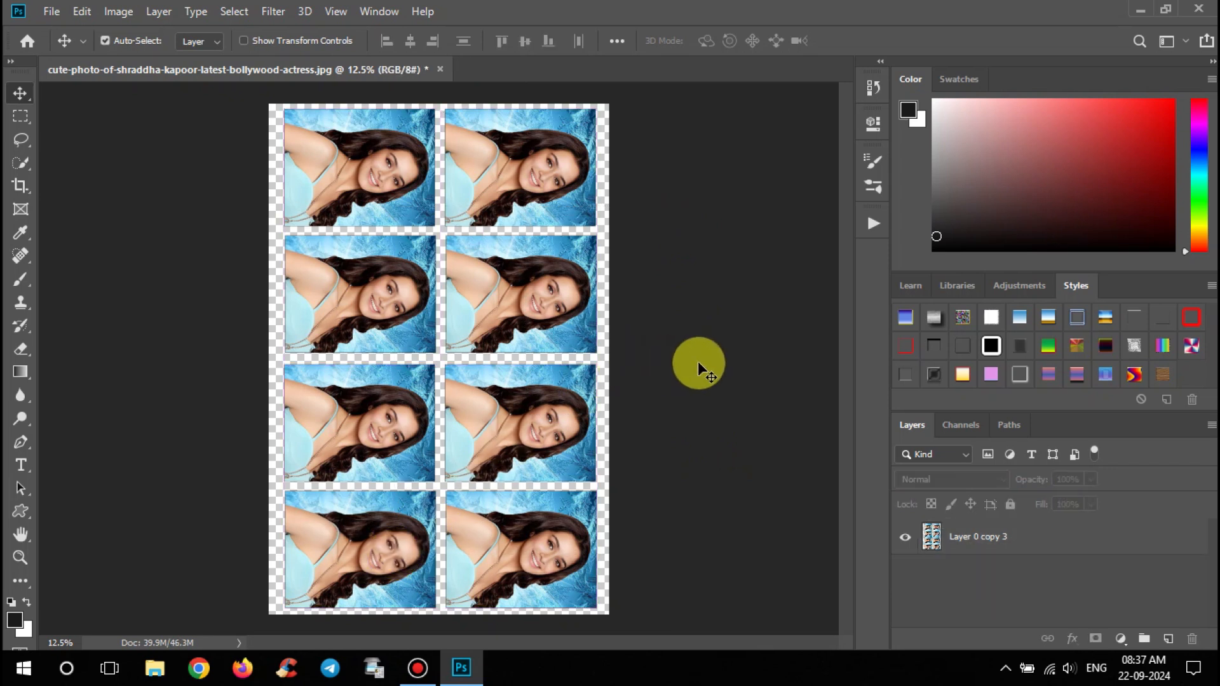
# - Stop recording the action, fold up the recorded commands of "8 copy passport photo" and collapse the Actions panel
pyautogui.click(872, 221)
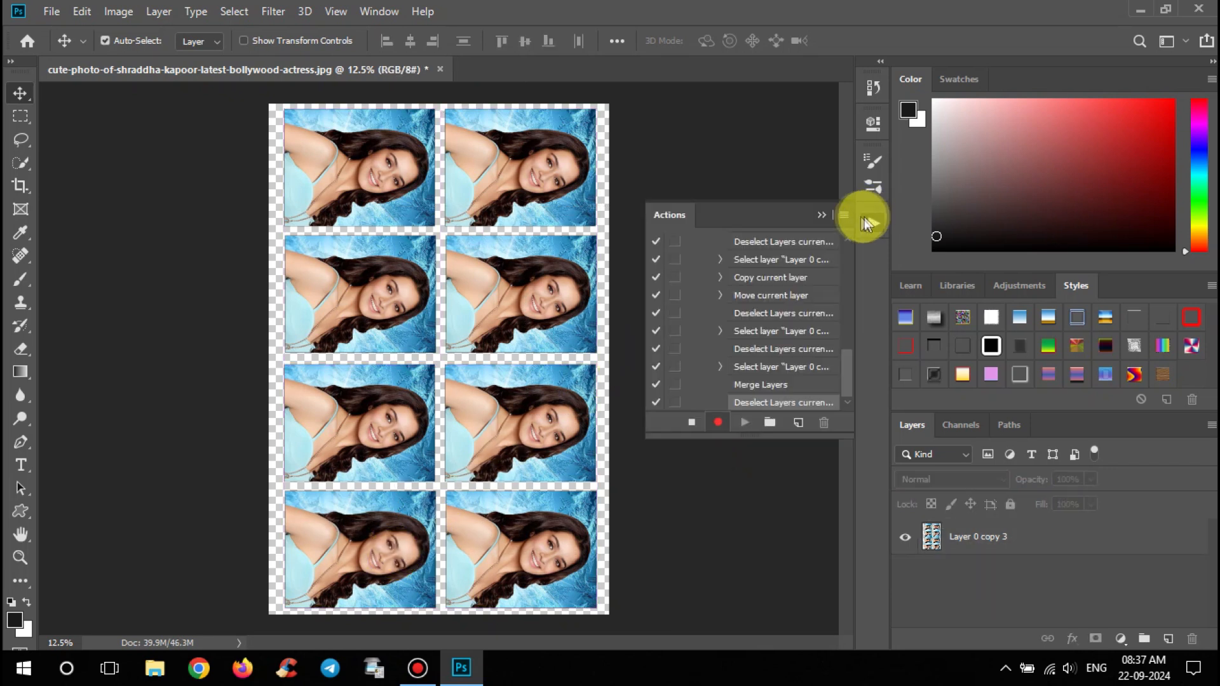
pyautogui.click(692, 424)
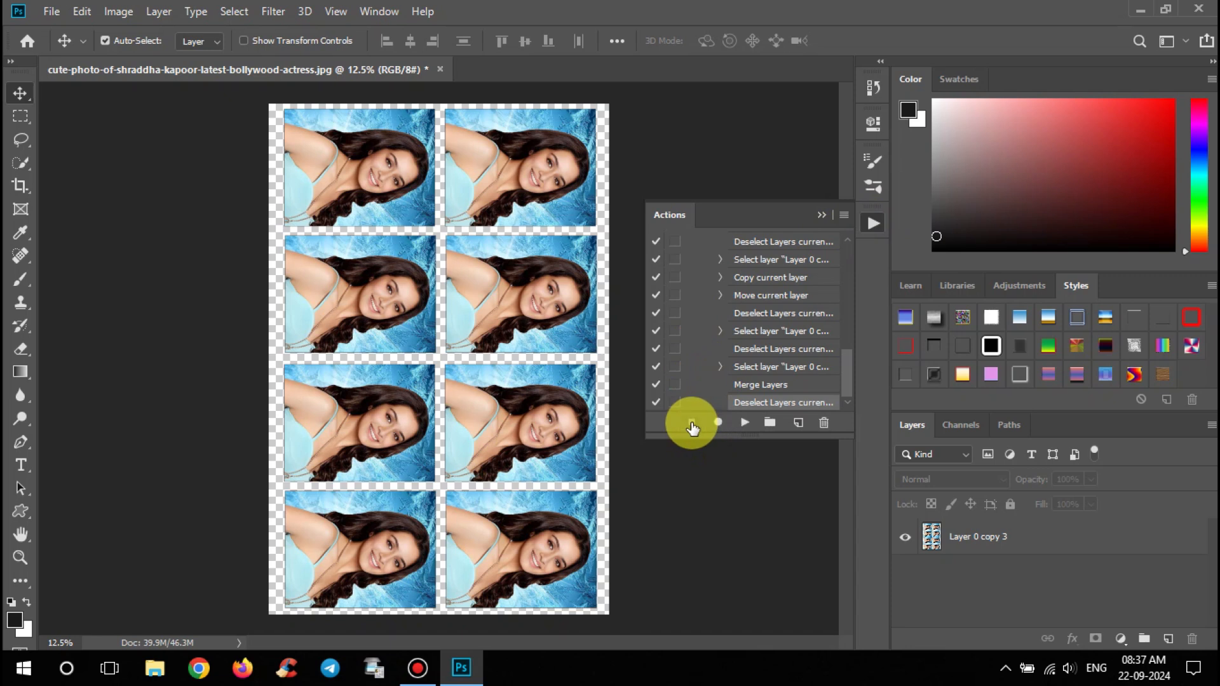
pyautogui.scroll(10, 703, 295)
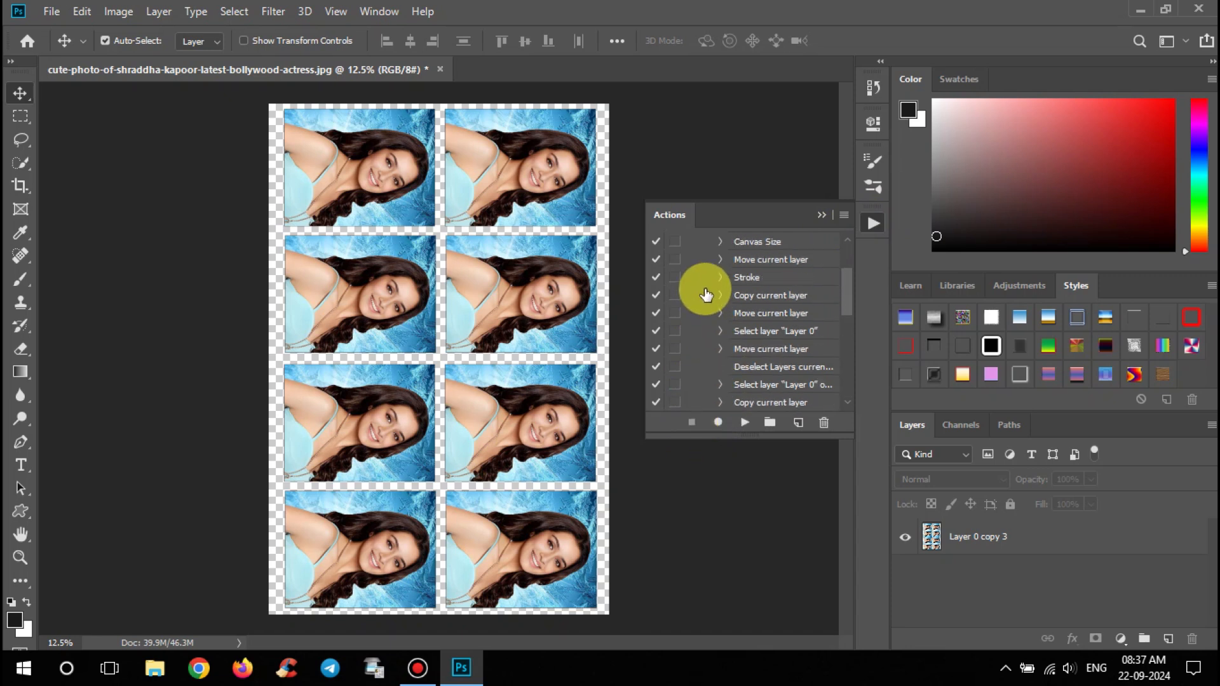
pyautogui.click(705, 275)
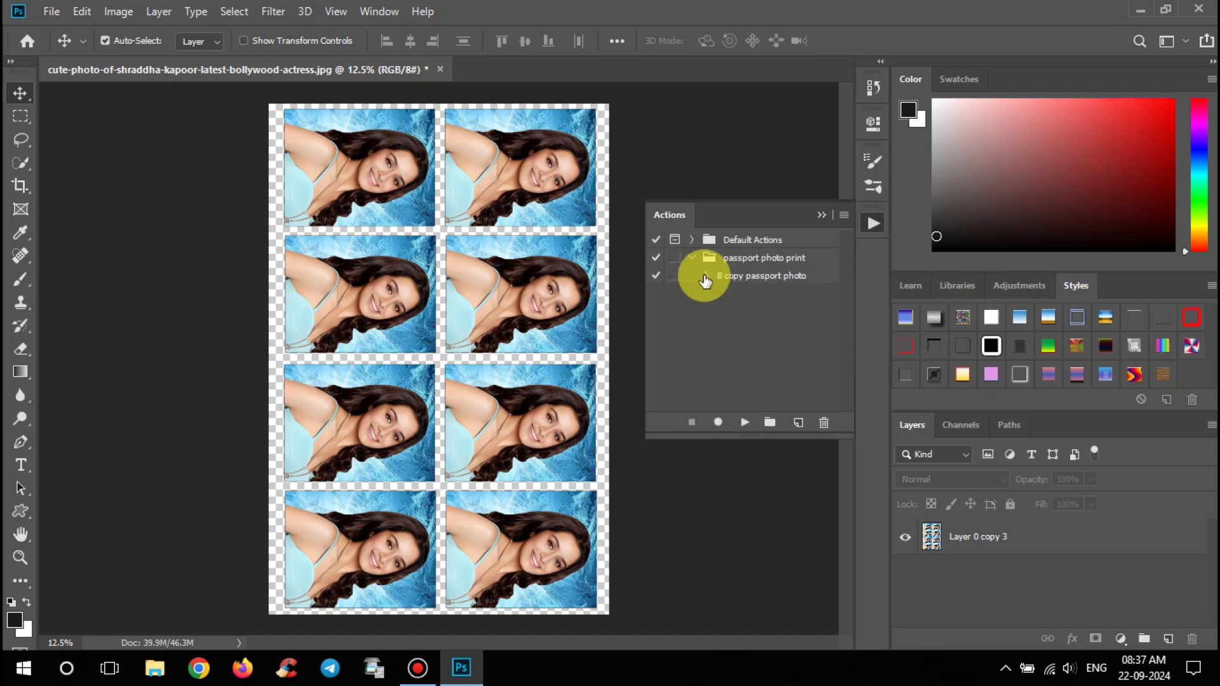
pyautogui.click(744, 279)
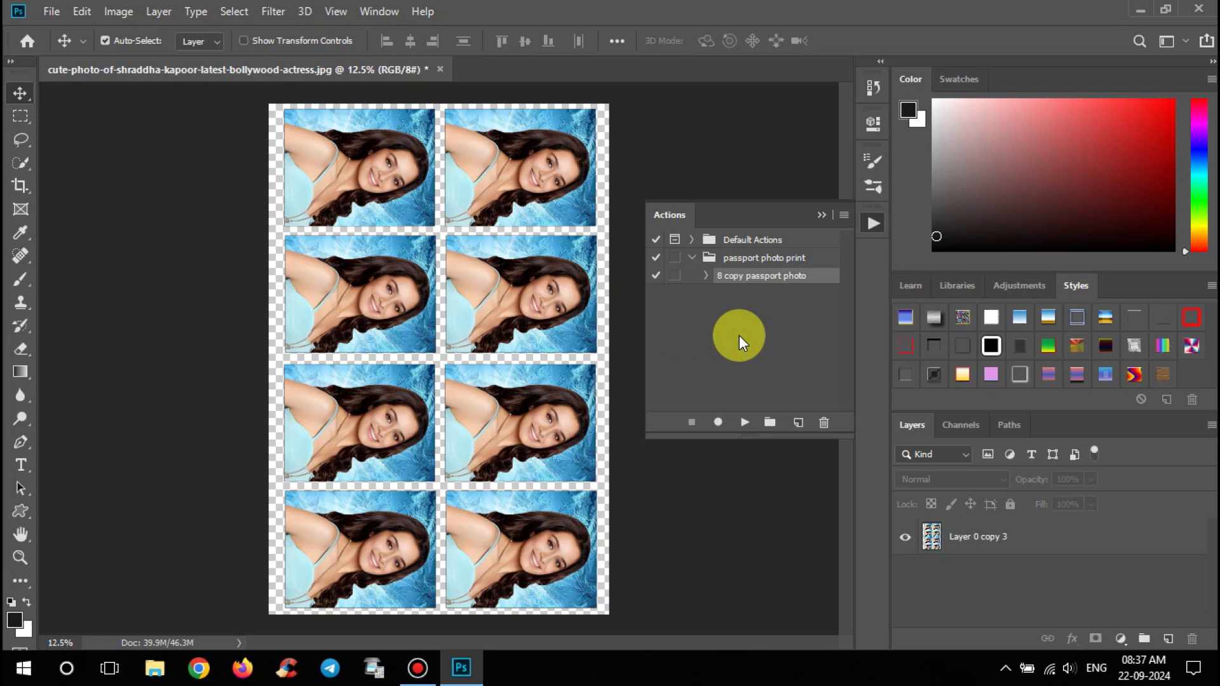
pyautogui.click(821, 214)
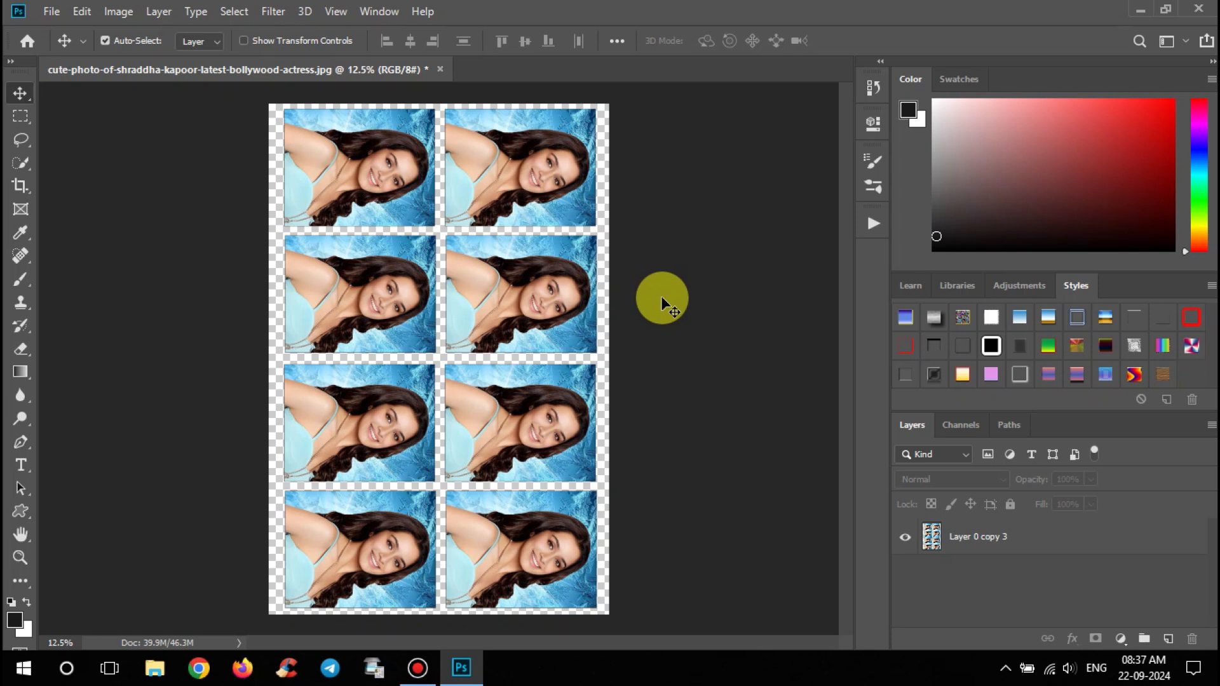
# - Close the eight-photo document without saving and reopen the original photo from the recent files
pyautogui.click(440, 69)
pyautogui.click(608, 256)
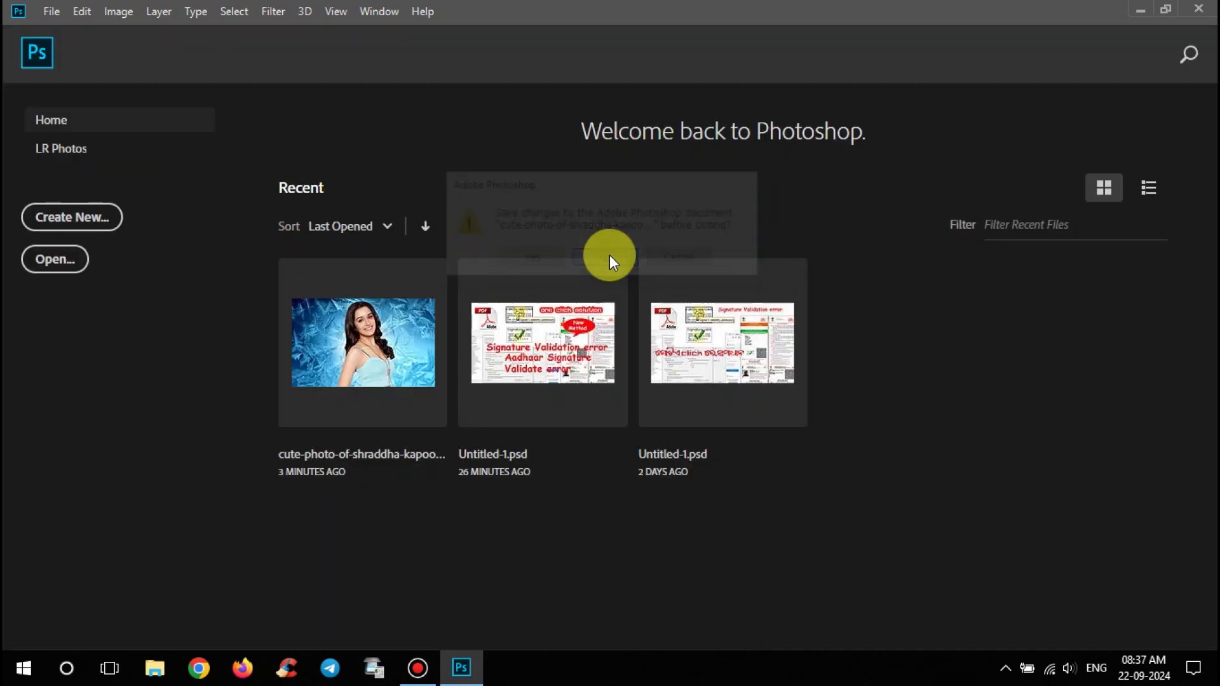
pyautogui.click(349, 342)
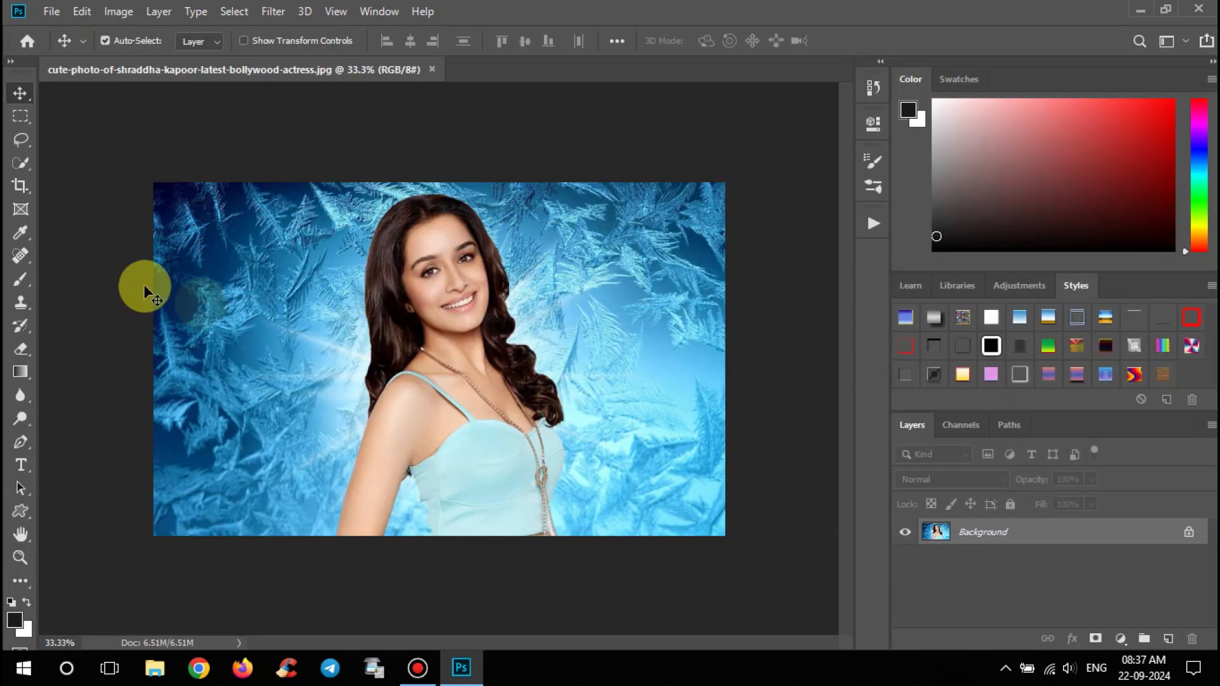
# - Crop the photo to 3.5 x 4.5 cm at 300 px/cm, framing the woman's head and upper body more tightly
pyautogui.click(19, 186)
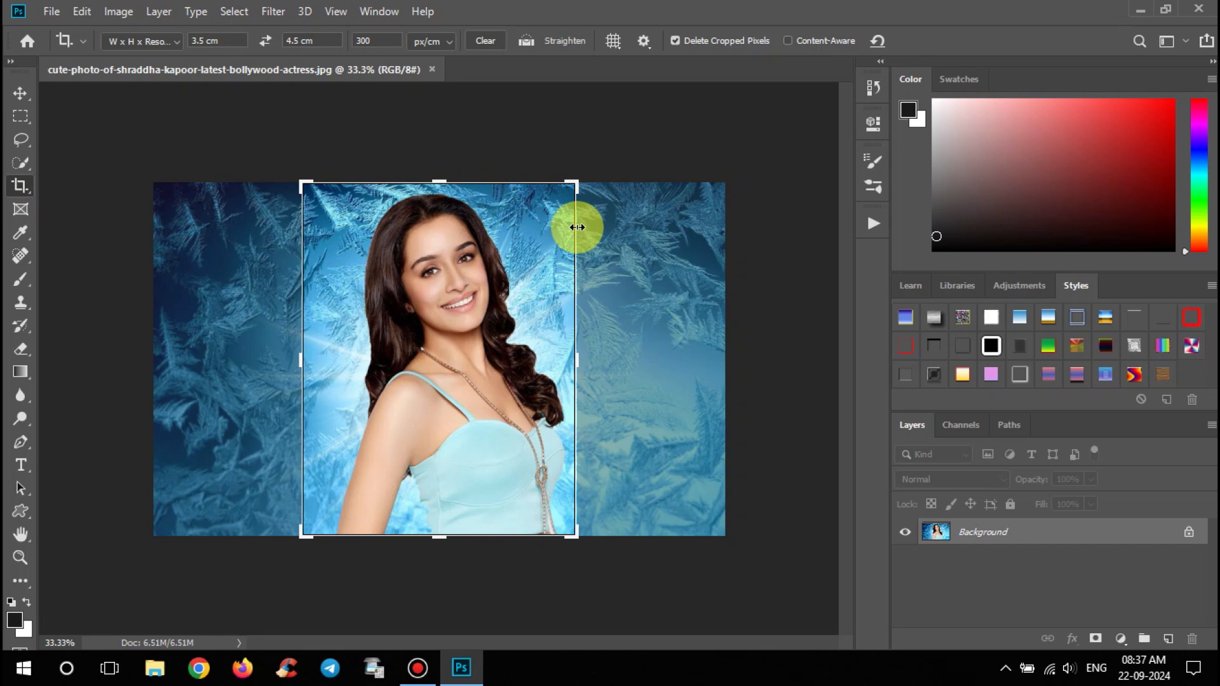
pyautogui.moveTo(572, 533); pyautogui.dragTo(561, 498)
pyautogui.moveTo(448, 410); pyautogui.dragTo(428, 411)
pyautogui.click(938, 40)
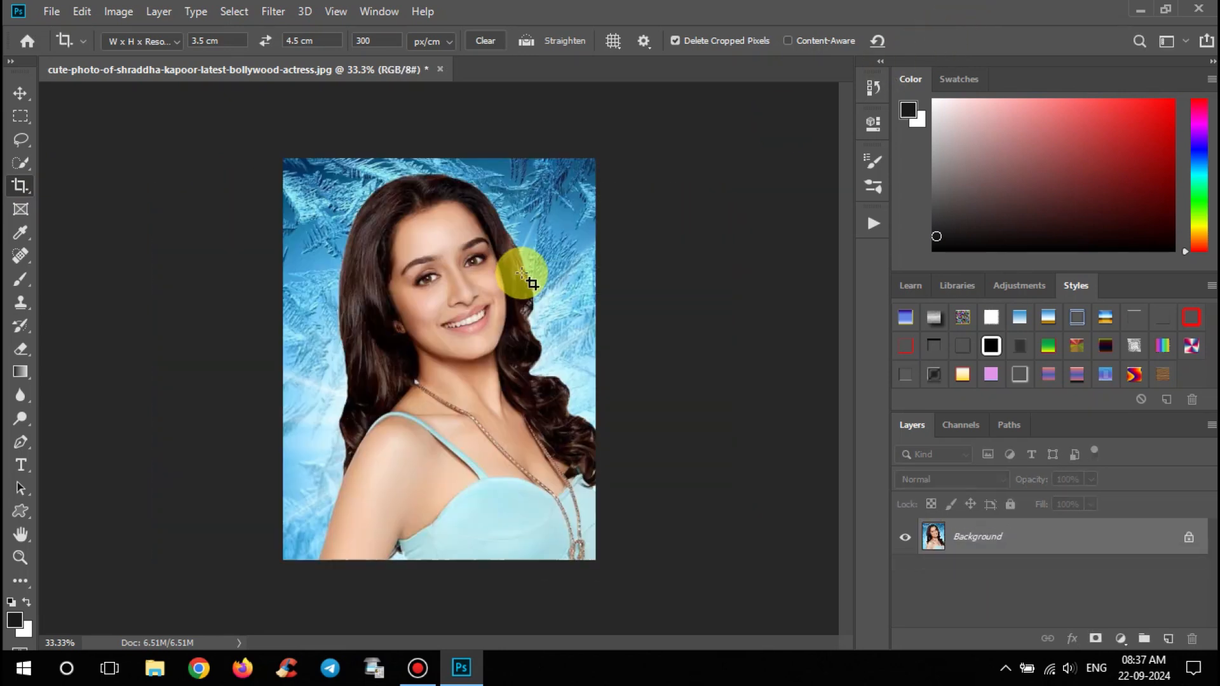
# - Play the "8 copy passport photo" action from the passport photo print set on the cropped photo
pyautogui.click(20, 93)
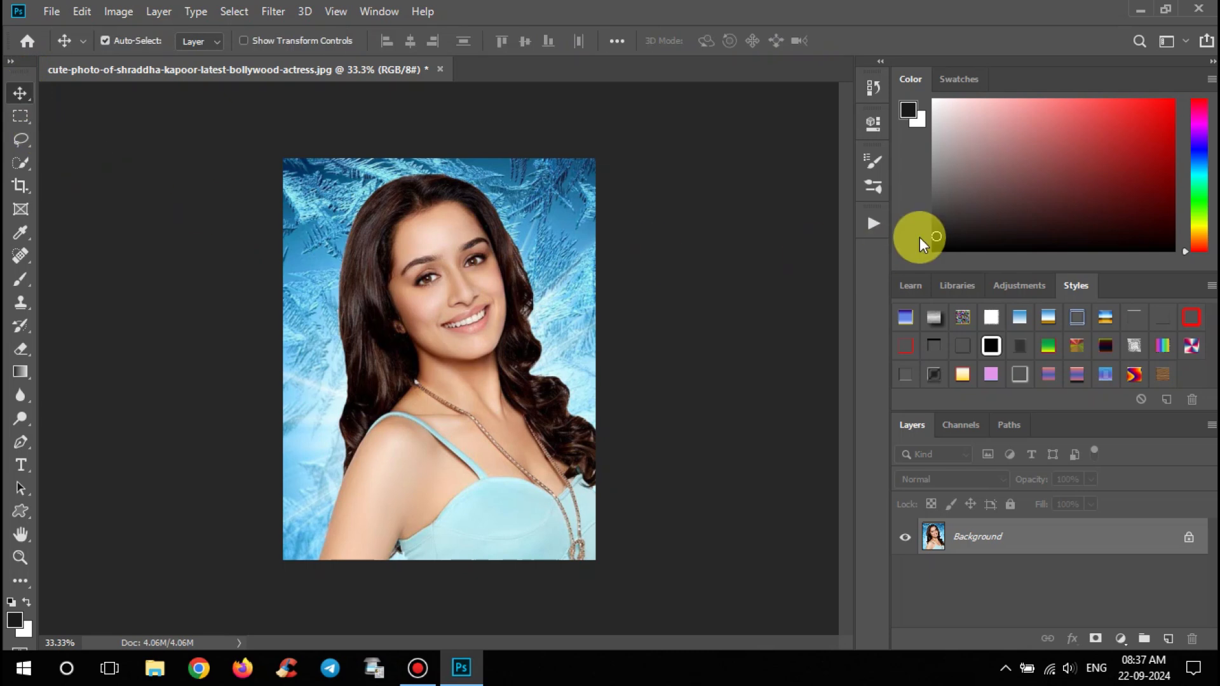
pyautogui.click(871, 222)
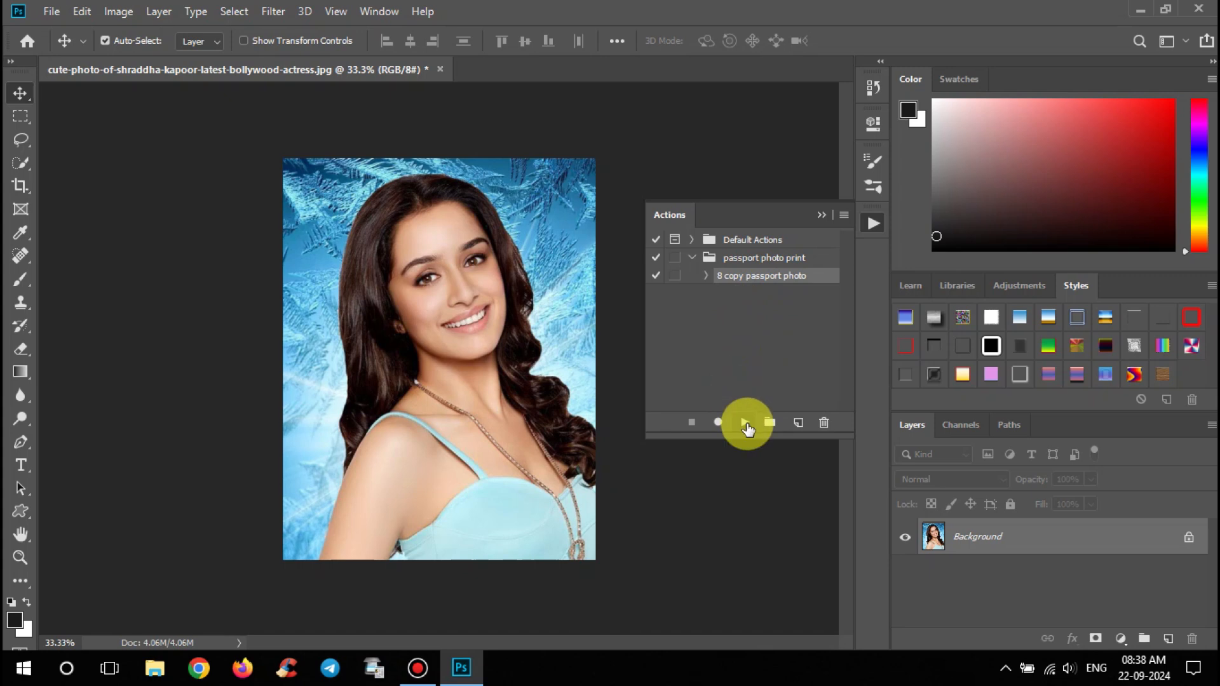
pyautogui.click(745, 429)
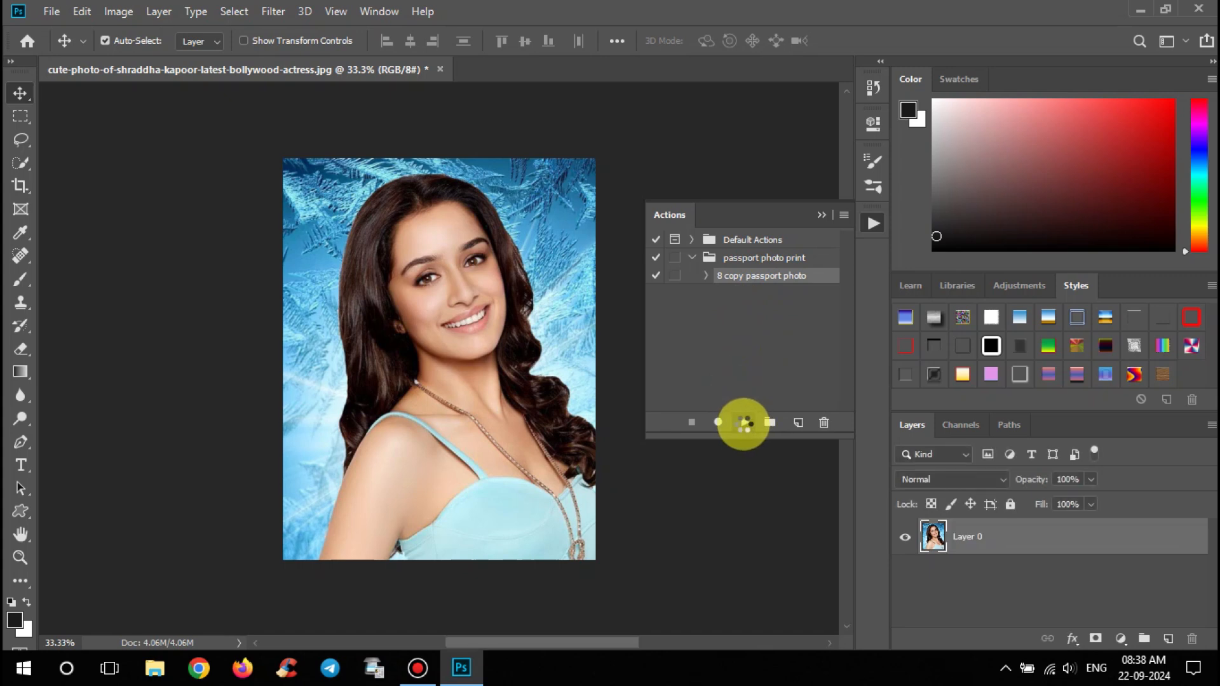